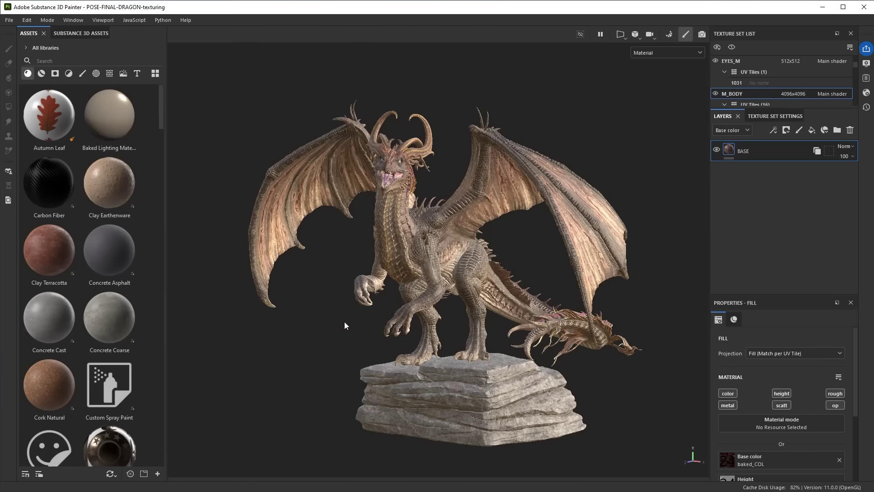
- Add a paint layer above the BASE layer of the M_BODY texture set, working on the dragon's wing membrane
left_click_drag(336, 313, 666, 304, "alt")
right_click_drag(665, 304, 648, 438, "alt")
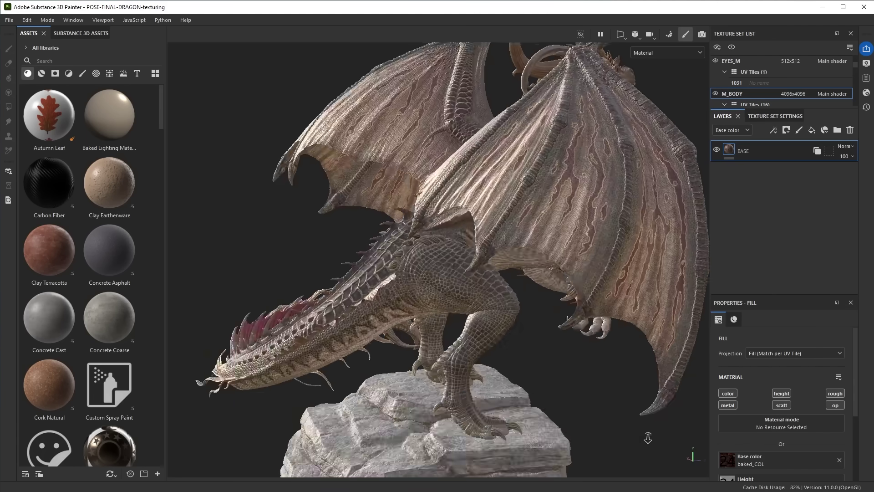
middle_click_drag(626, 273, 568, 342, "alt")
right_click_drag(569, 343, 569, 424, "alt")
middle_click_drag(568, 423, 567, 377, "alt")
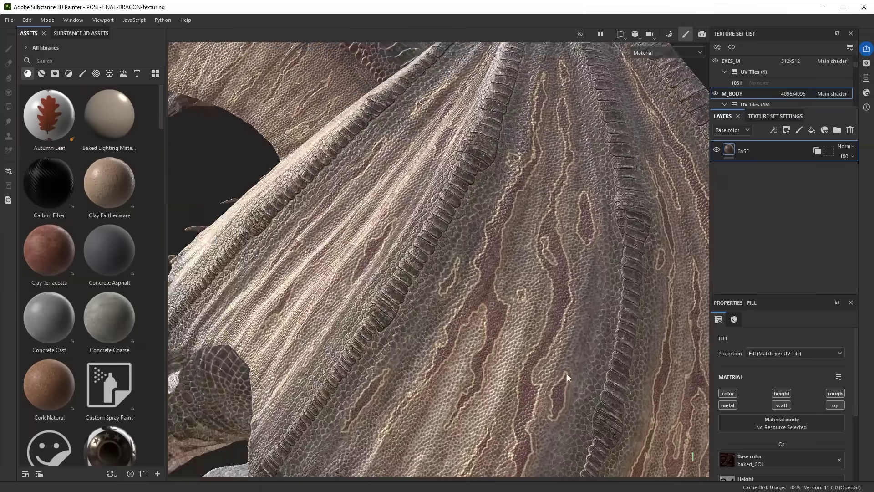
right_click_drag(567, 377, 474, 286, "alt")
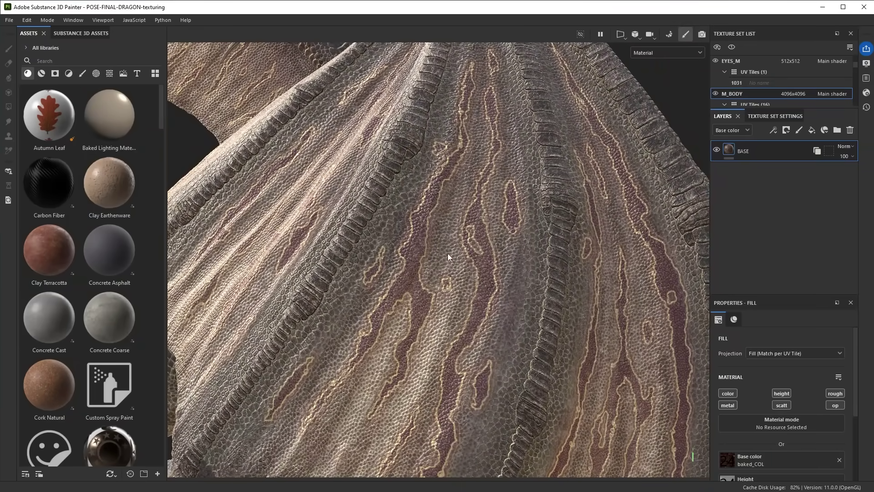
left_click(799, 130)
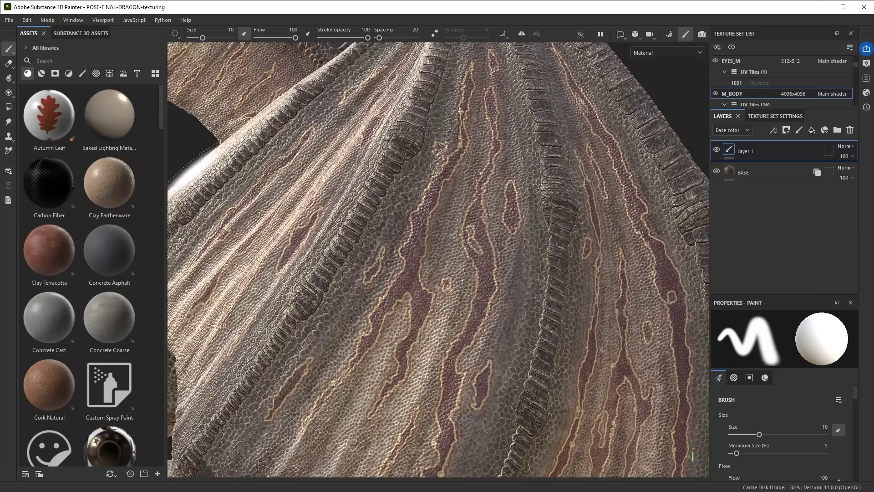
- Activate the Filled path tool for the new paint layer
left_click(9, 79)
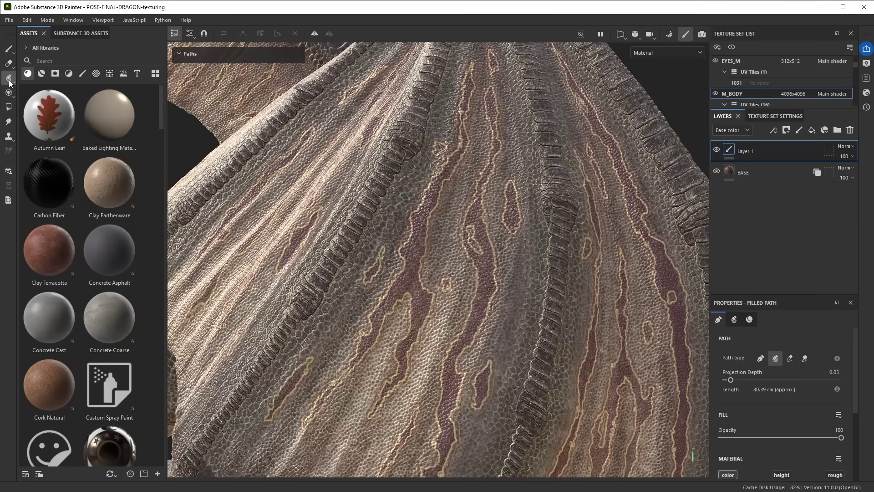
left_click(9, 81)
left_click(23, 78)
left_click(15, 79)
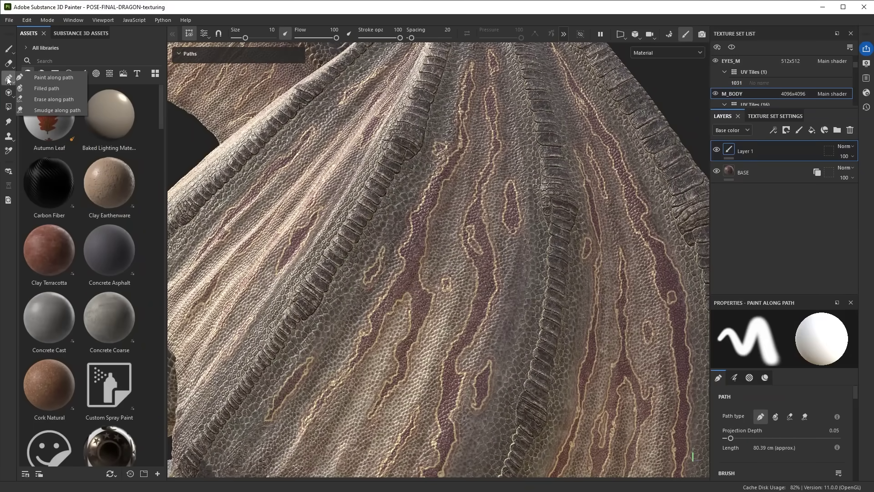
left_click(46, 89)
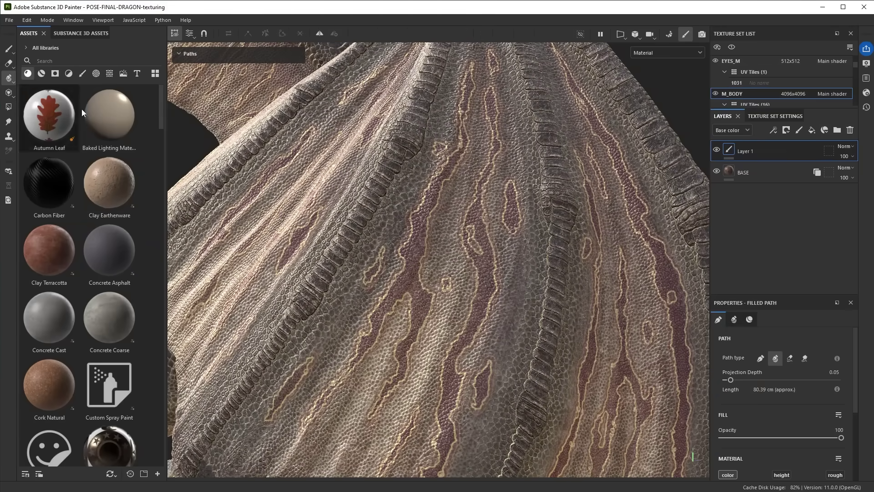
- Draw a closed oval filled path with smooth points beside the wing rib, about 133 cm in length
left_click(528, 235)
left_click(503, 265)
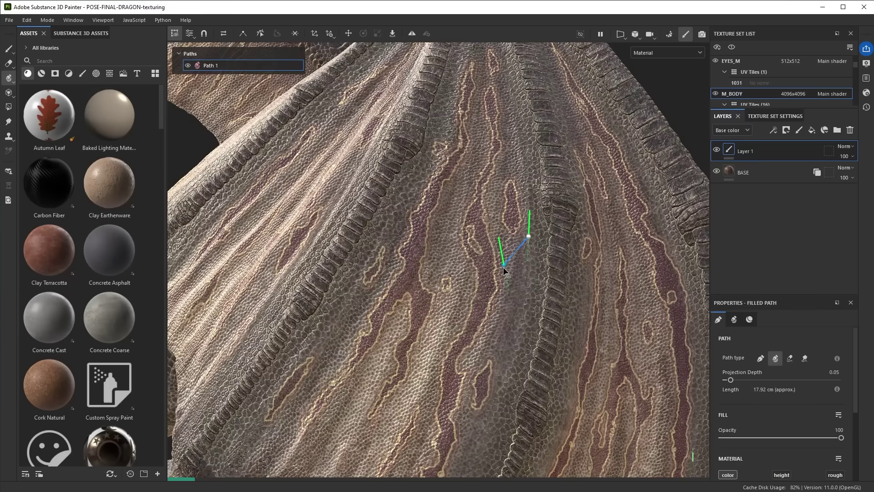
left_click(485, 324)
left_click(502, 354)
left_click(528, 328)
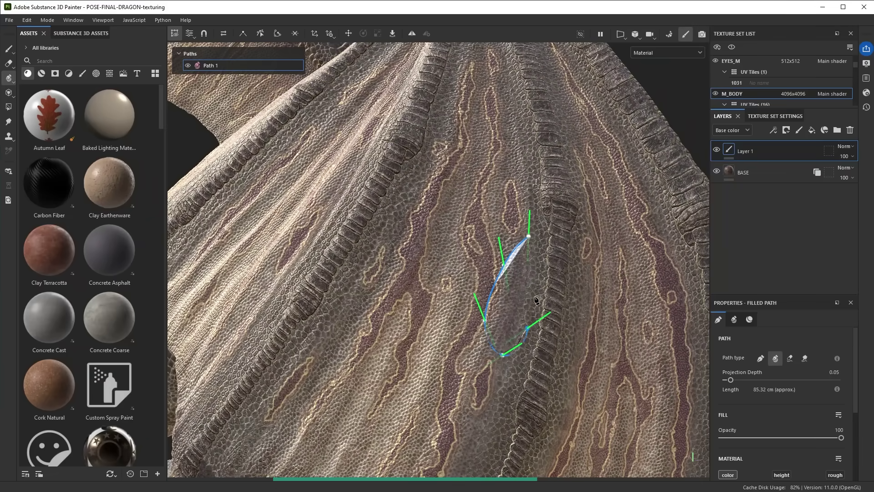
left_click(541, 270)
left_click(529, 236)
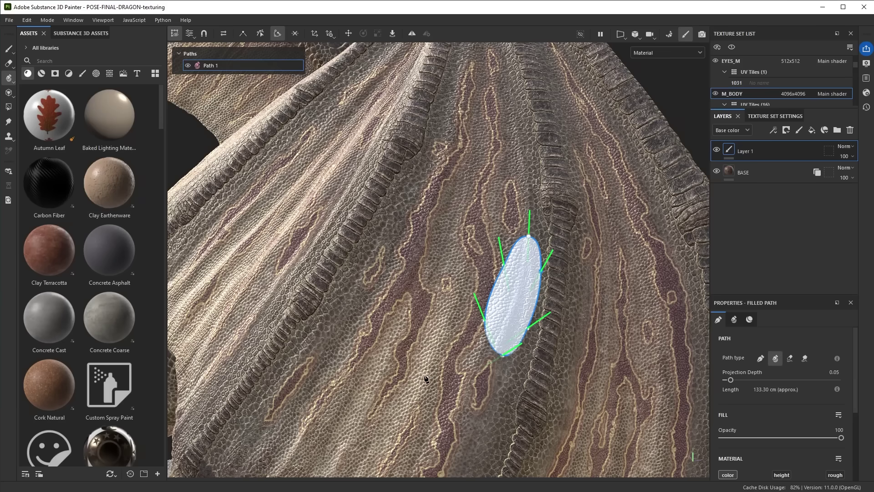
- Reduce the oval path's projection depth to 0.01 and check the fill on the wing
left_click_drag(413, 386, 491, 371, "alt")
right_click_drag(528, 359, 571, 444, "alt")
right_click_drag(544, 308, 574, 364, "alt")
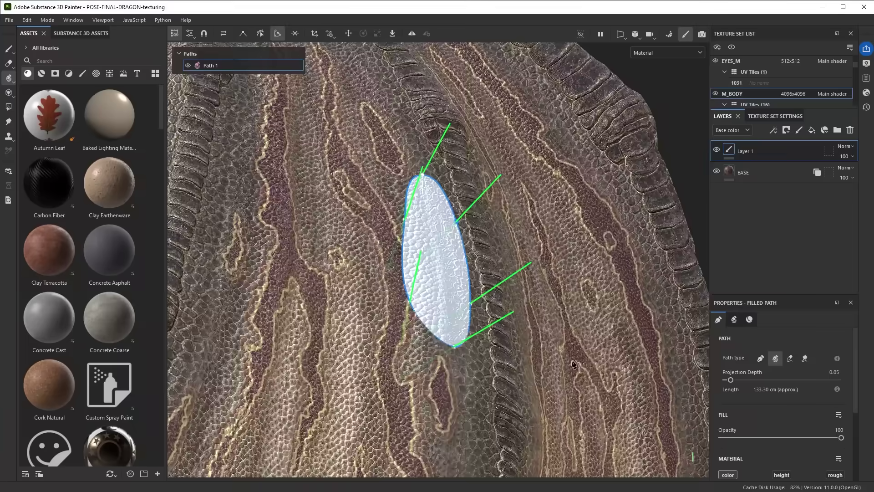
left_click_drag(574, 364, 581, 318, "alt")
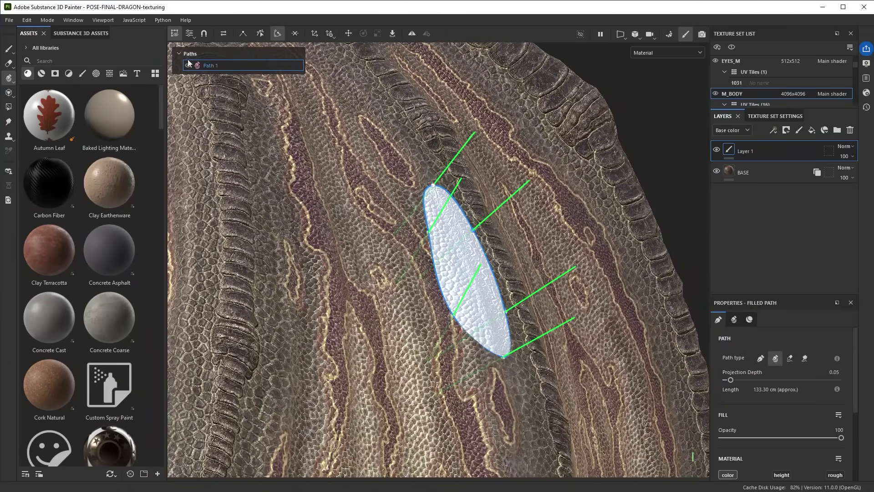
left_click(190, 35)
mouse_move(730, 380)
left_mouse_down()
mouse_move(741, 380)
mouse_move(725, 380)
left_mouse_up()
left_click_drag(549, 362, 515, 361, "alt")
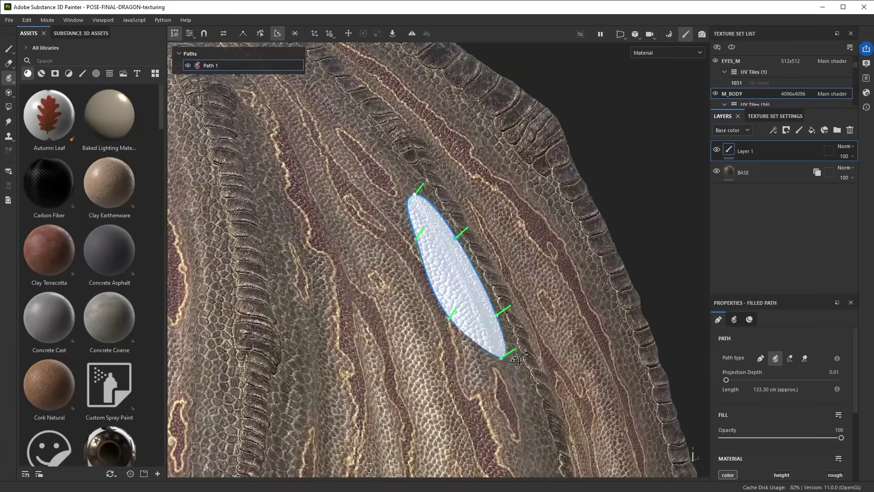
- Try projection depths of 0.005 and 0.003 on the oval path and check the fill from the wing's other side
double_click(834, 371)
left_click_drag(413, 333, 520, 312, "alt")
middle_click_drag(520, 312, 546, 288, "alt")
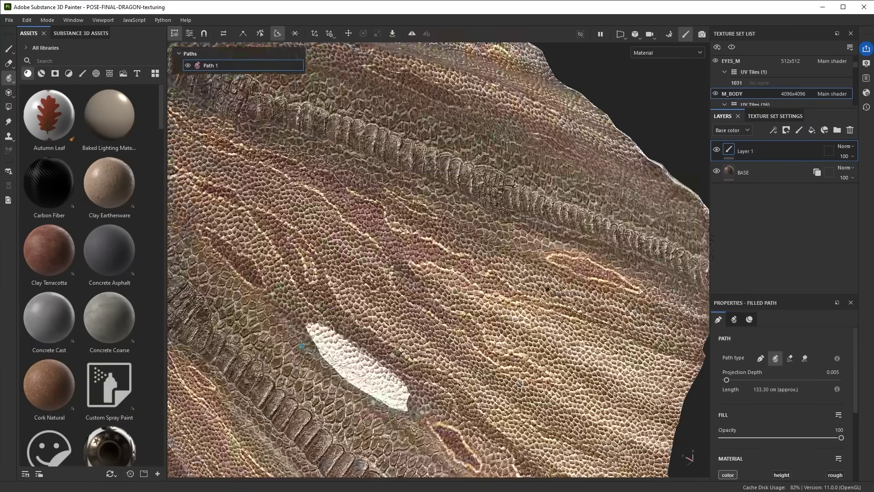
left_click(833, 371)
left_click(838, 371)
type("3")
key("Return")
left_click_drag(298, 339, 435, 329, "alt")
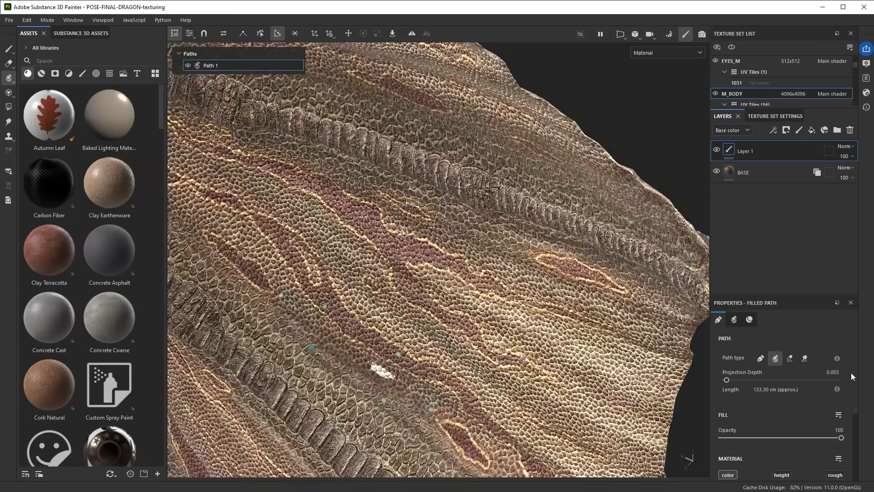
- Try a projection depth of 0.001 on the oval path and inspect its fill
left_click(836, 371)
left_click(835, 372)
type("1")
key("Return")
left_click_drag(472, 255, 347, 363, "alt")
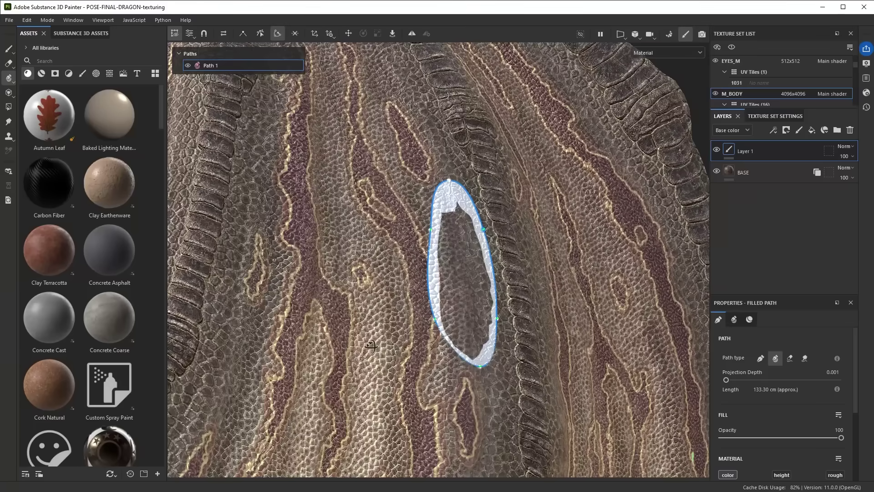
- Set the projection depth to 0.002 and remove the oval path
left_click(839, 372)
type("0.002")
key("Return")
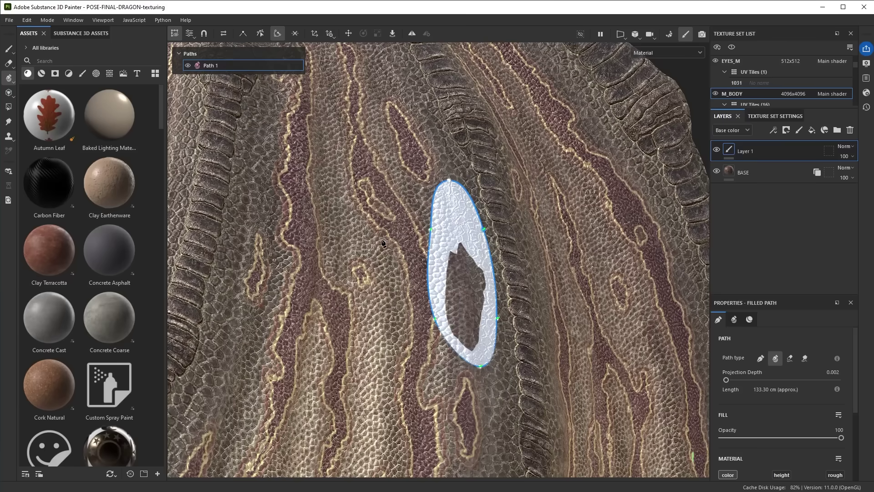
right_click(238, 64)
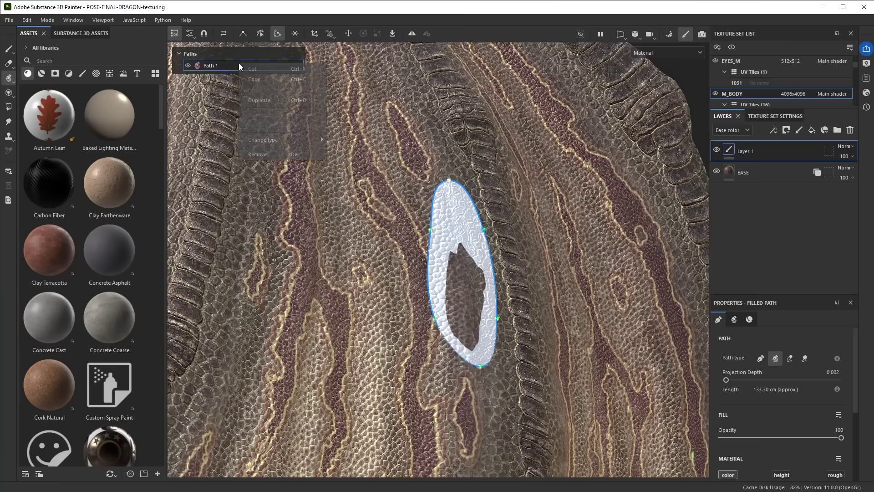
left_click(268, 153)
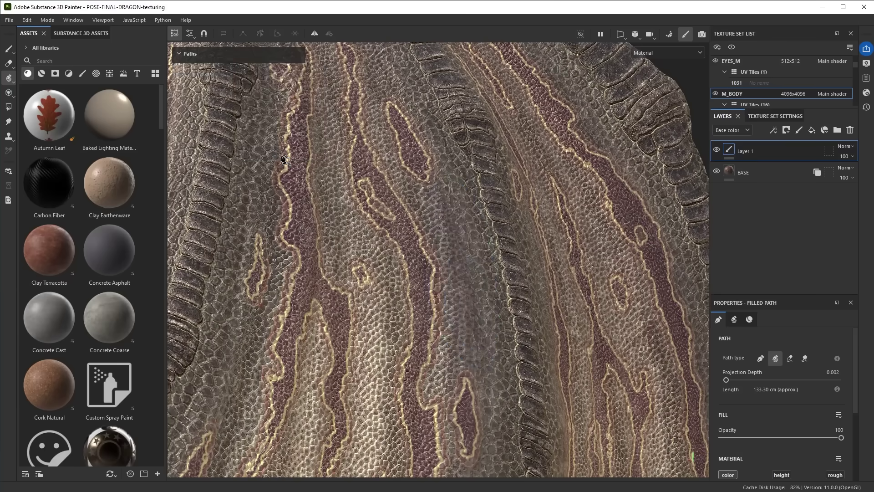
- Draw a closed, jagged vertical filled path with straight corner points along the wing rib, about 169 cm in length
left_click_drag(479, 263, 428, 279, "alt")
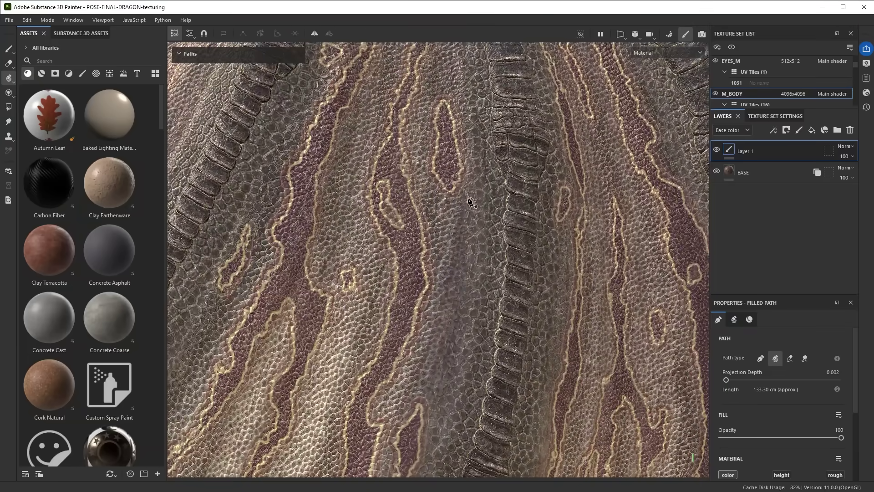
left_click(463, 207)
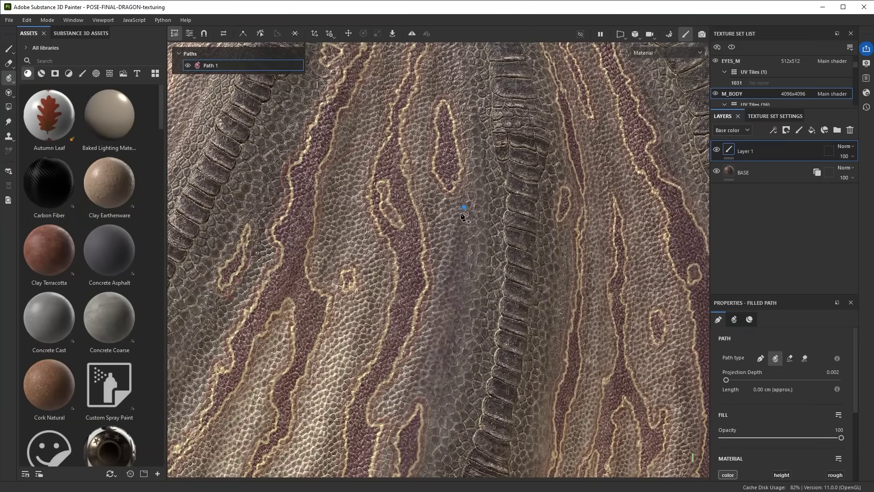
key("shift")
left_click(448, 247)
left_click(454, 271)
left_click(440, 302)
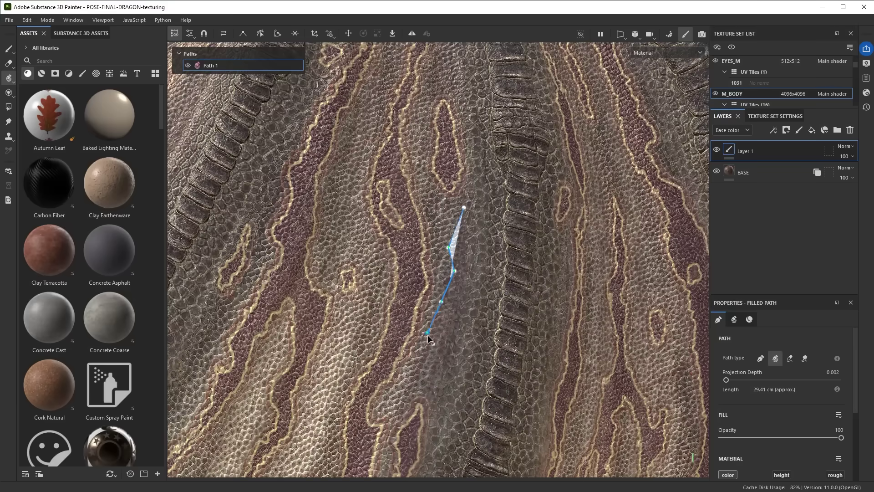
left_click(428, 333)
left_click(438, 353)
left_click(424, 370)
left_click(425, 379)
left_click(437, 390)
left_click(445, 414)
left_click(439, 438)
left_click(449, 437)
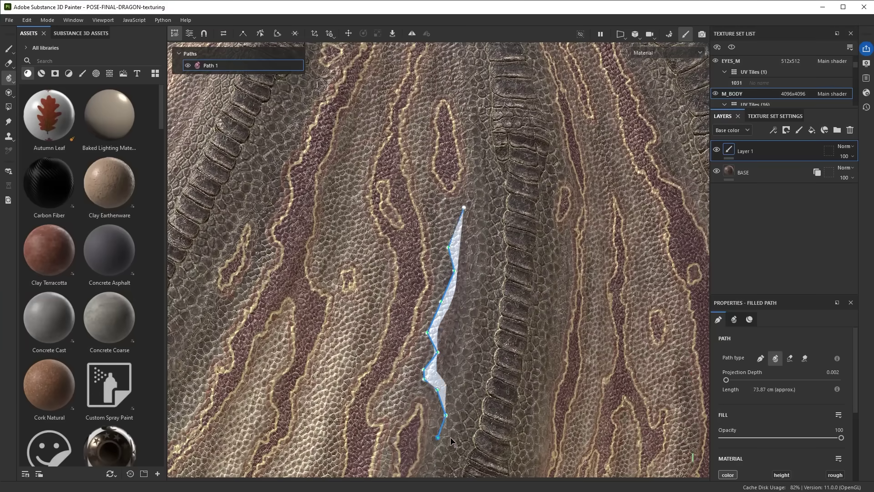
left_click(467, 413)
left_click(458, 401)
left_click(461, 375)
left_click(467, 353)
left_click(454, 338)
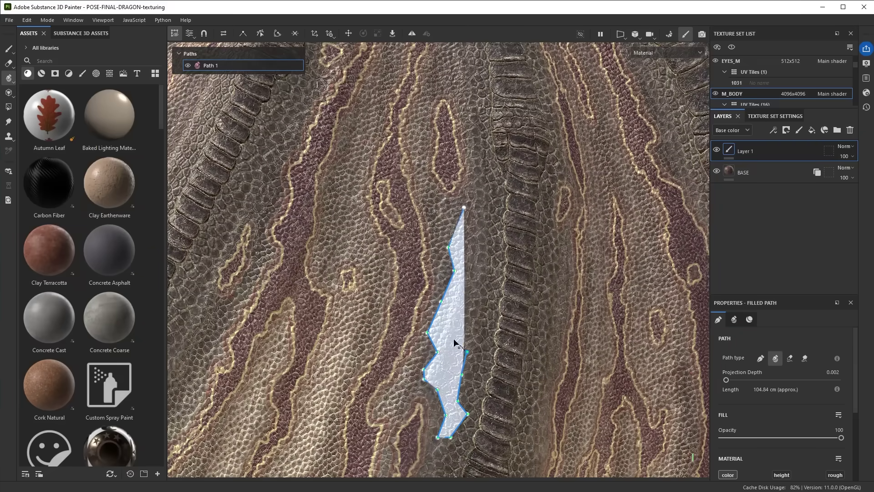
left_click(463, 319)
left_click(477, 300)
left_click(477, 272)
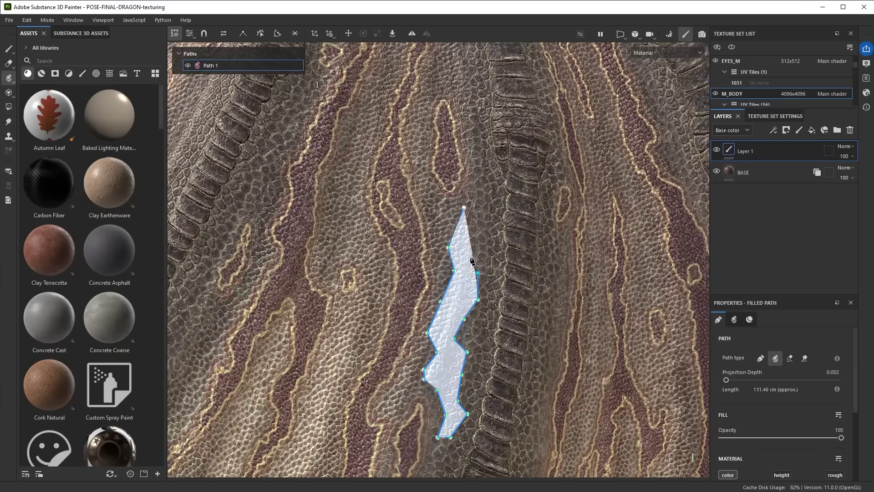
left_click(482, 230)
left_click(483, 207)
left_click(476, 180)
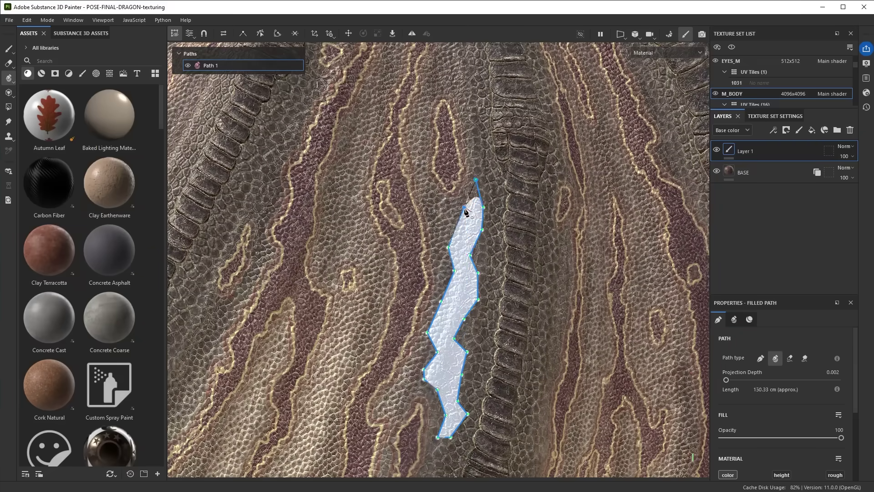
left_click(464, 209)
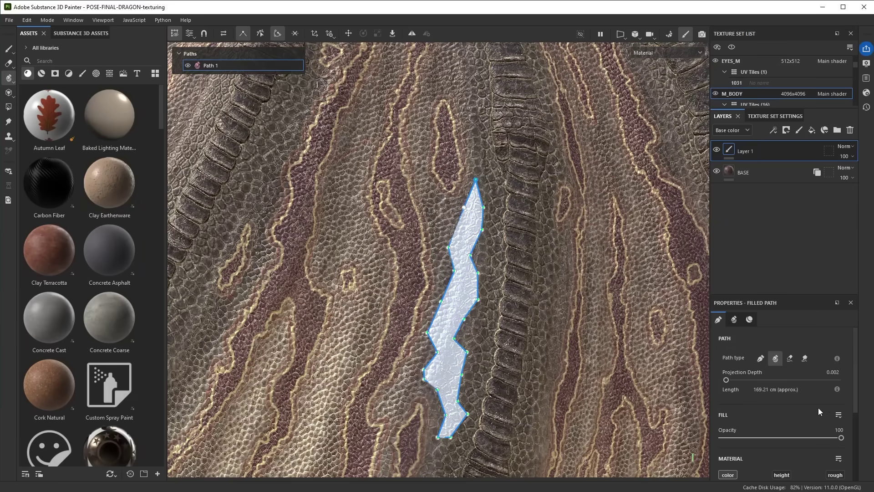
- Set the jagged path's base color to a dark reddish brown matching the wing markings
scroll(820, 388, "down", 3)
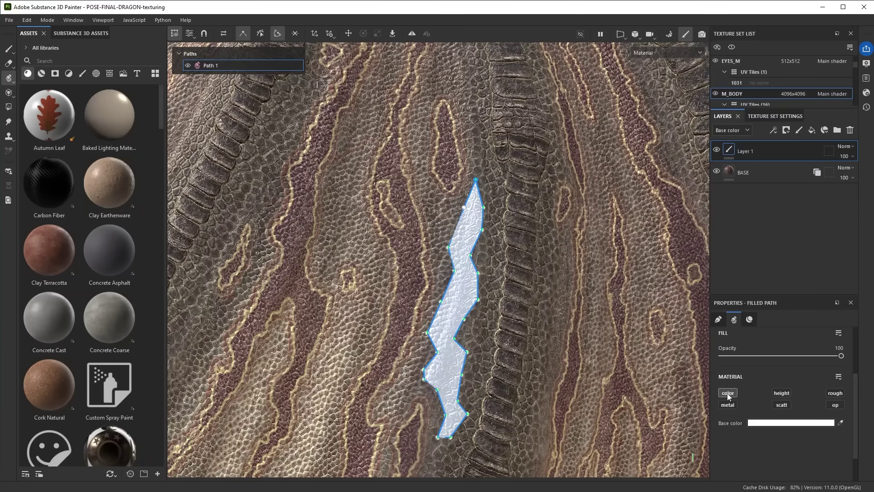
left_click(780, 425)
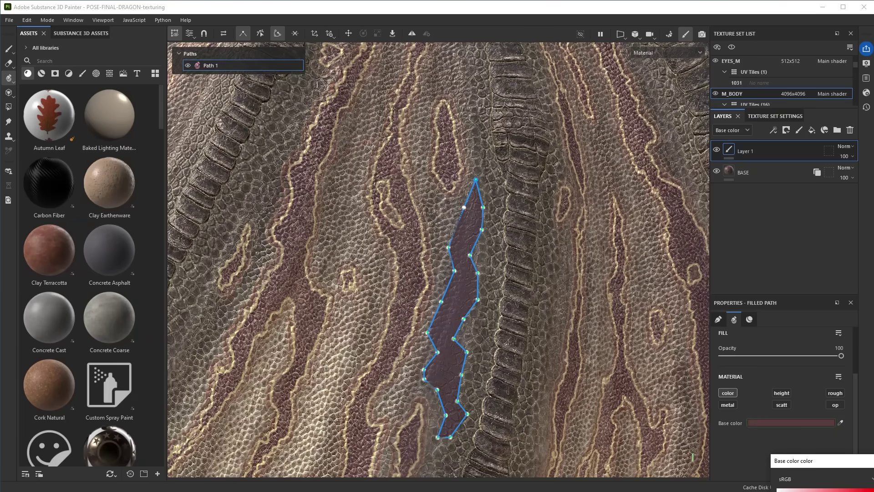
left_click(755, 231)
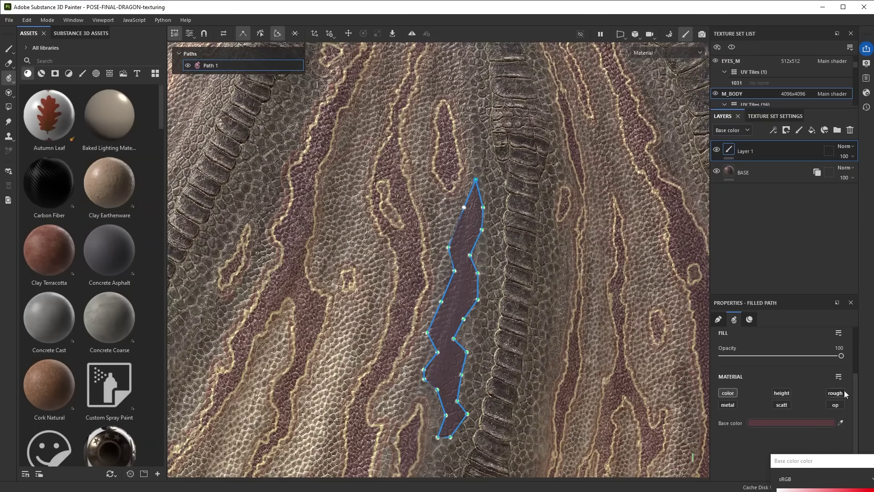
left_click(871, 460)
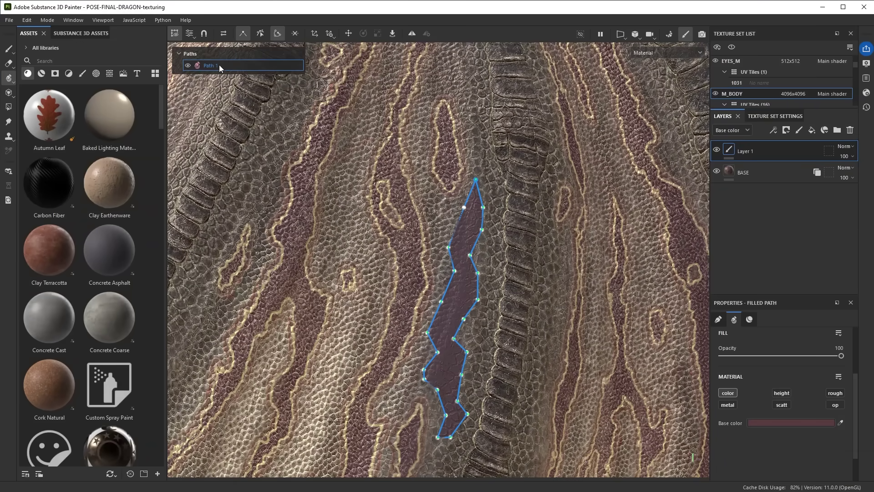
- Duplicate the jagged path and change the copy's type to Paint along path
key("ctrl+d")
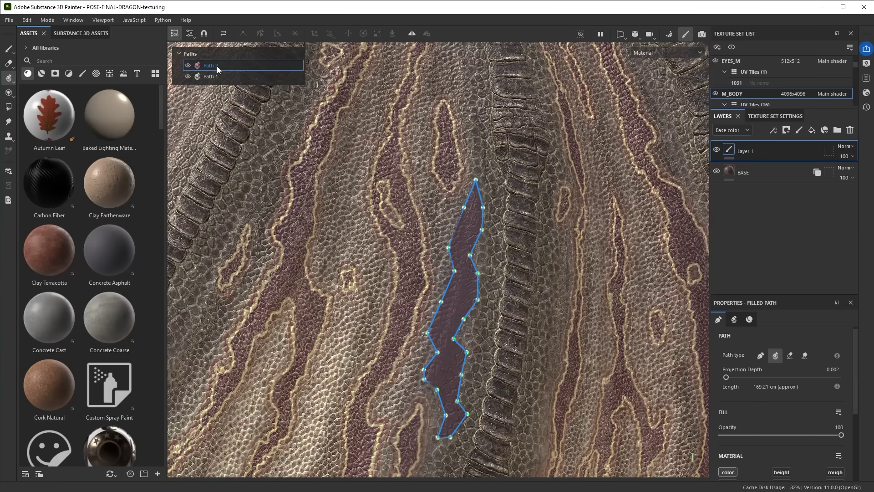
right_click(216, 66)
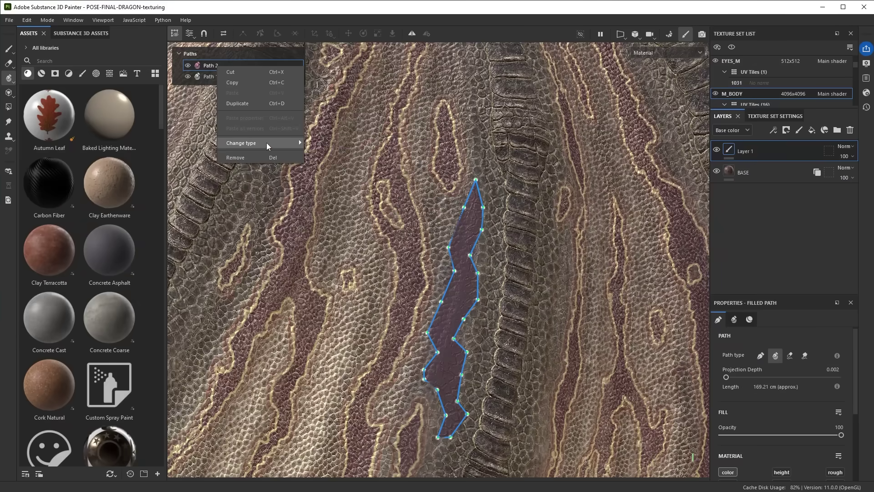
mouse_move(305, 146)
left_click(337, 143)
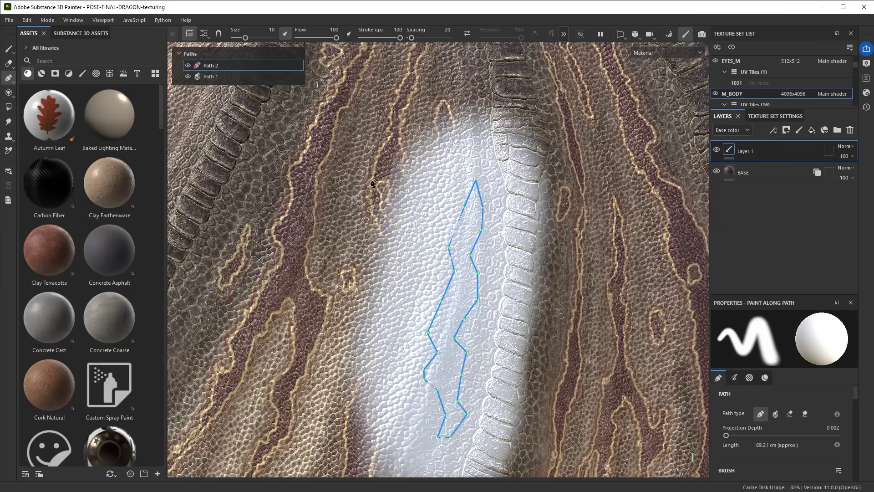
scroll(764, 390, "down", 3)
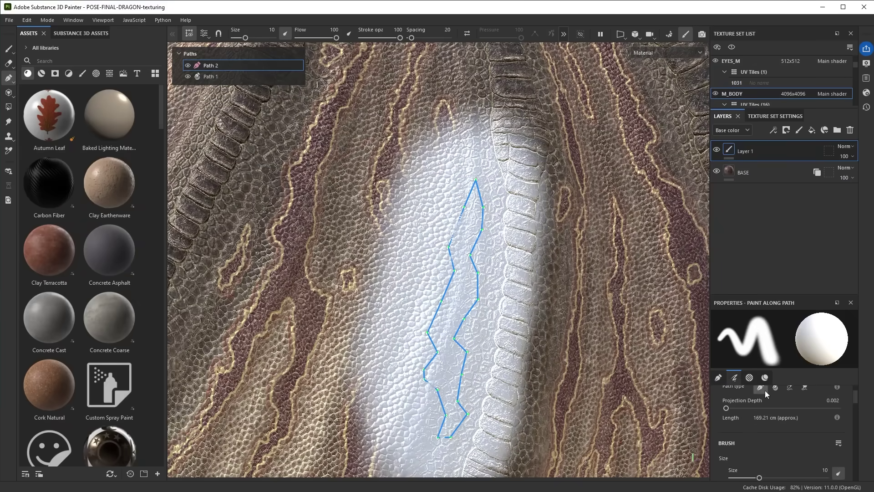
- Set the outline copy's brush size to 0.36 and its base color to a pale yellow matching the wing's outlines
left_click_drag(759, 423, 734, 423)
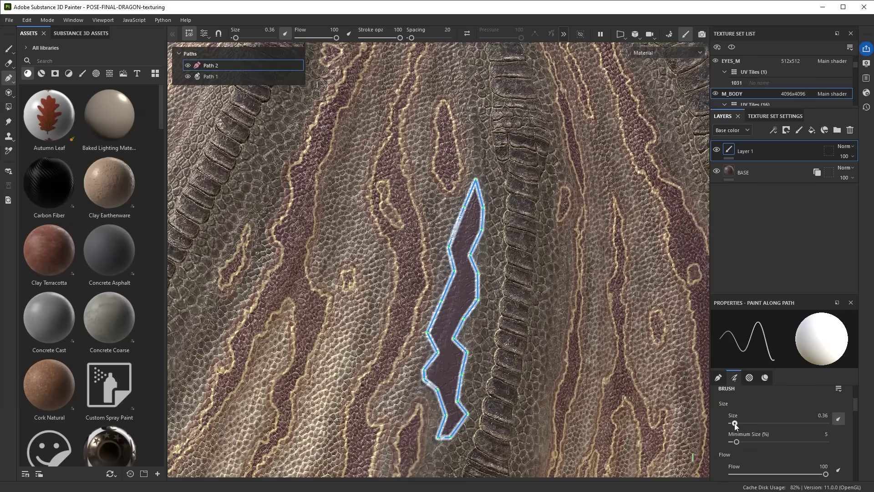
scroll(773, 427, "down", 3)
scroll(794, 425, "down", 10)
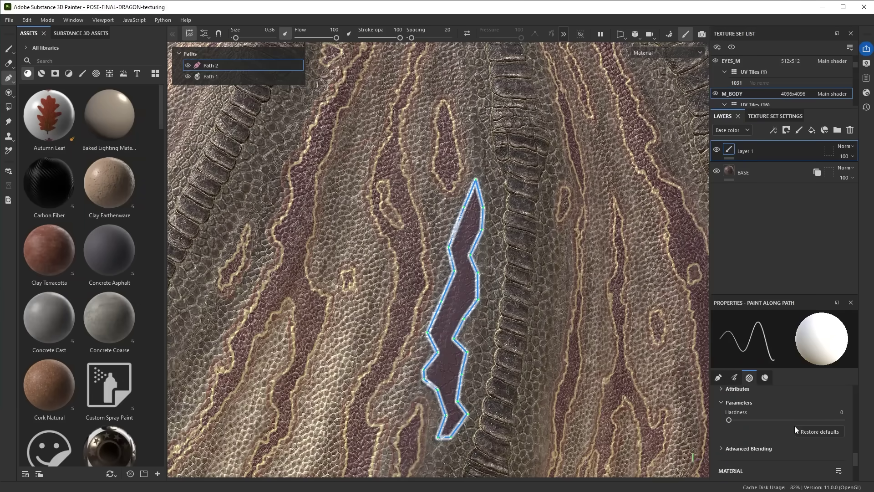
left_click(781, 469)
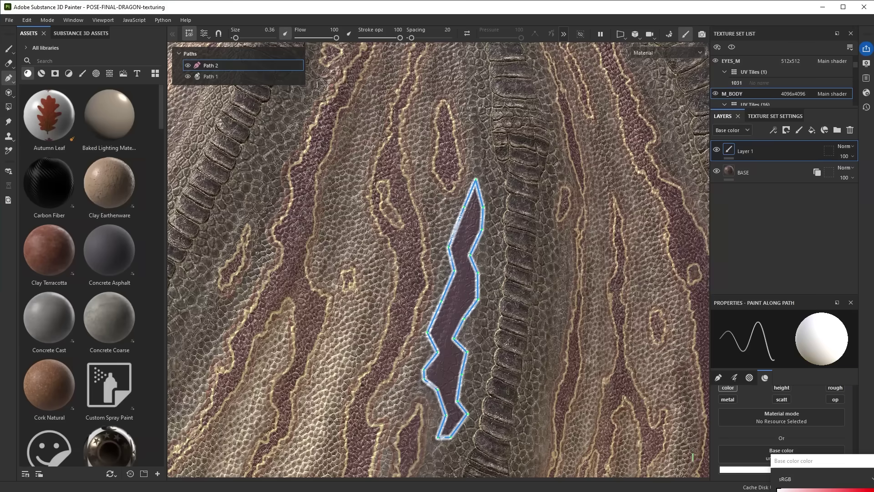
left_click_drag(832, 458, 817, 438)
left_click(795, 491)
left_click(798, 264)
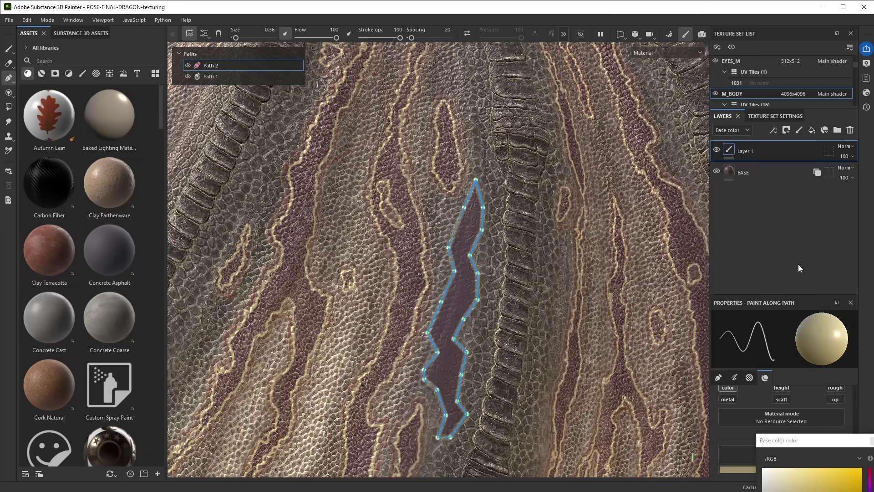
left_click(871, 441)
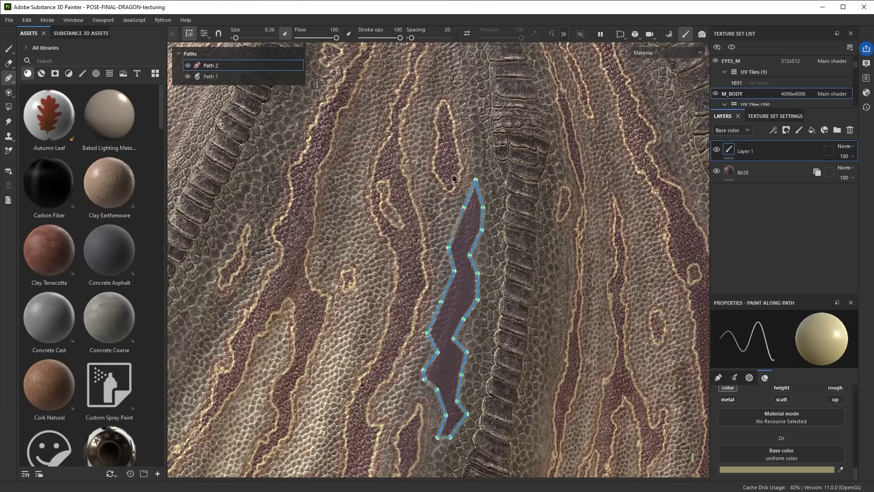
- Remove the paint-along-path copy, Path 2, from the layer
left_click_drag(495, 207, 537, 271, "alt")
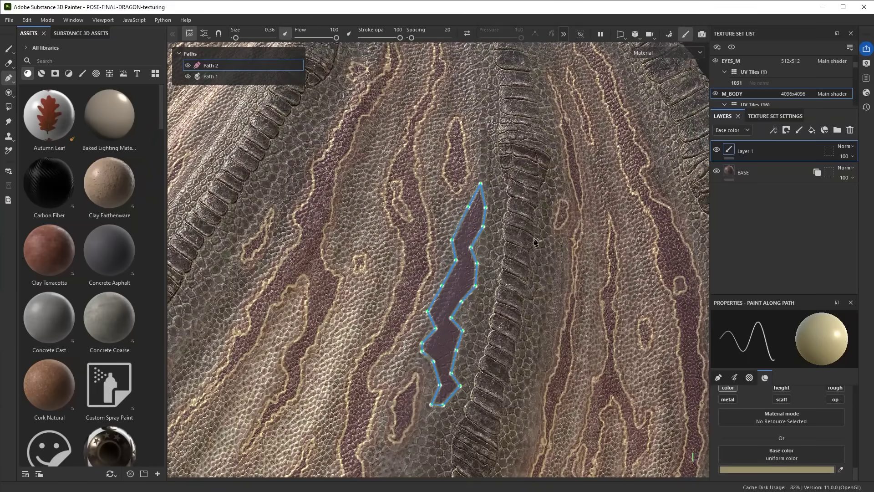
right_click(220, 67)
left_click(253, 159)
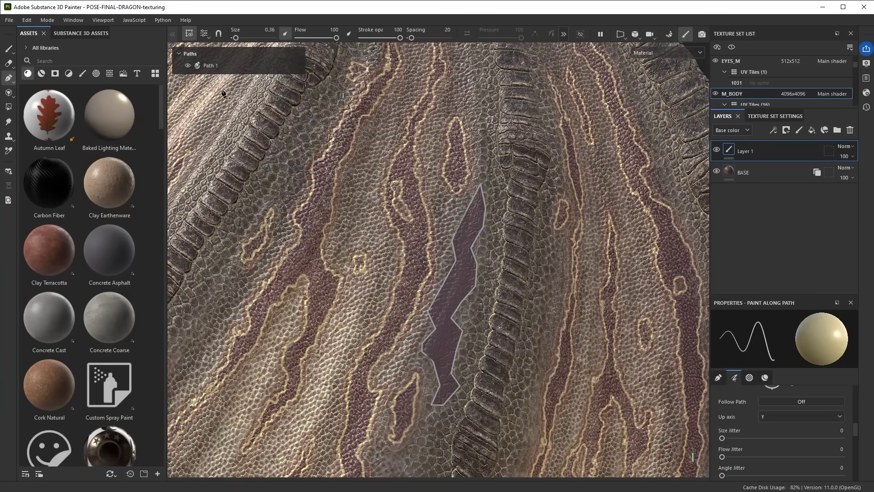
- Copy the jagged filled path and add a new paint layer above Layer 1
left_click(209, 64)
right_click(211, 64)
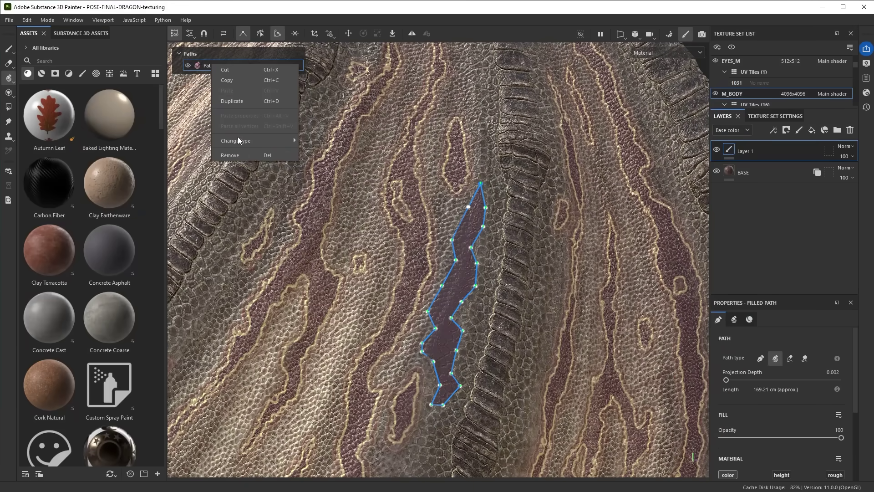
left_click(235, 81)
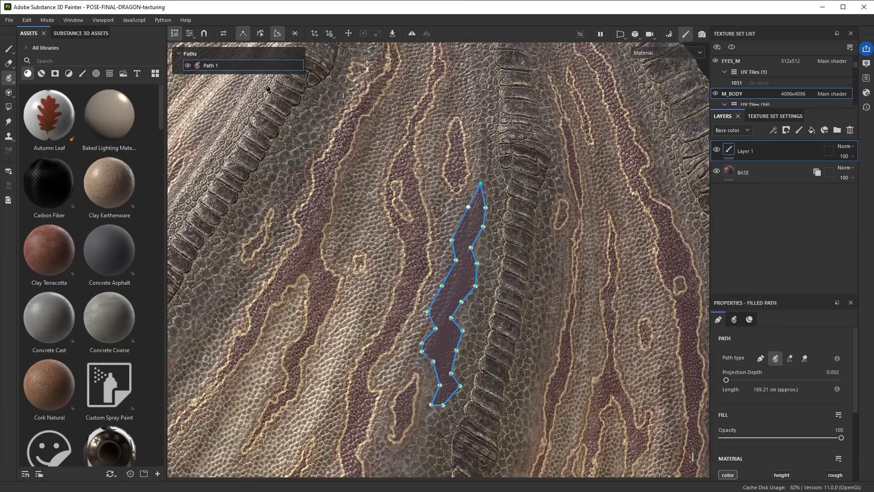
left_click(801, 129)
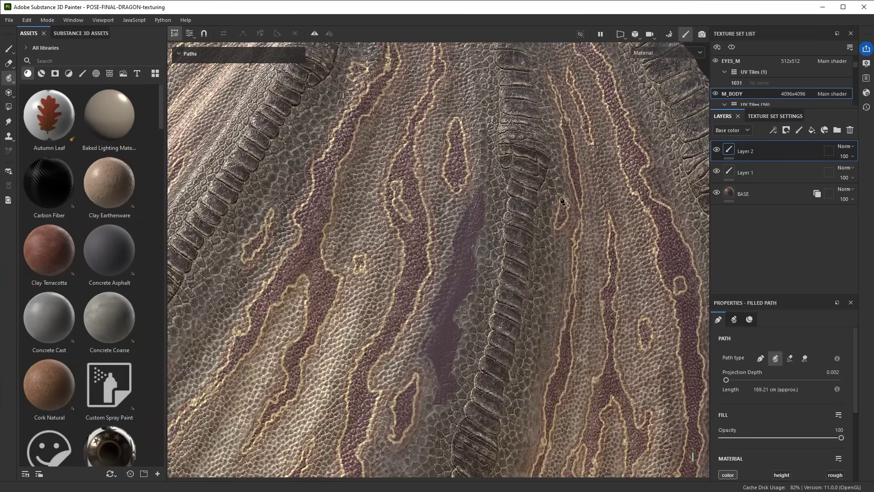
- Draw a two-point path about 19 cm long beside the dark marking and paste all vertices of the copied path onto it
left_click(458, 221)
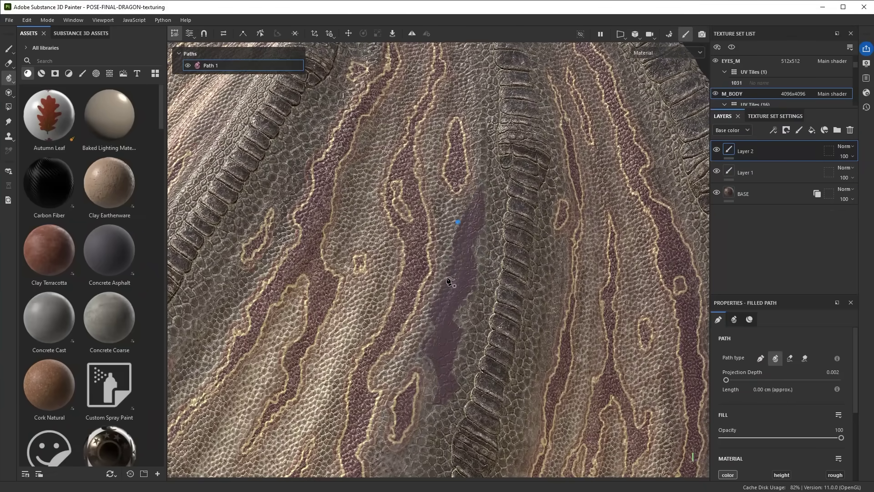
left_click(449, 277)
key("Escape")
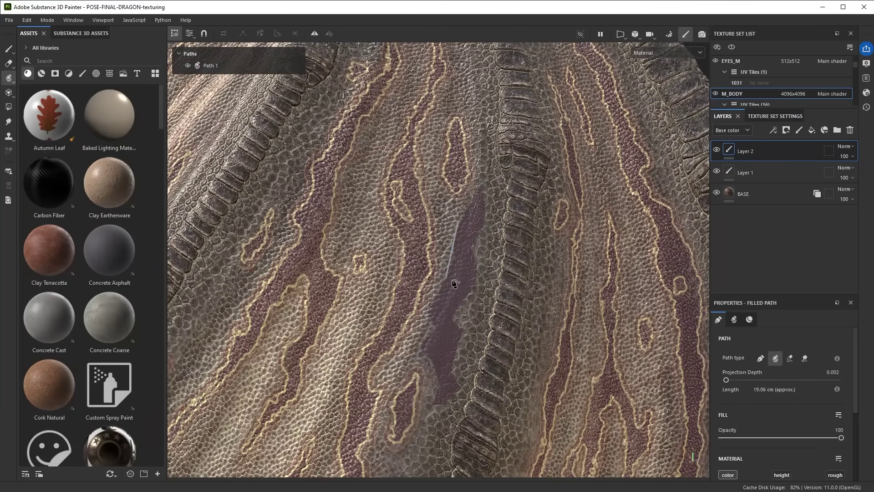
left_click(210, 66)
right_click(209, 67)
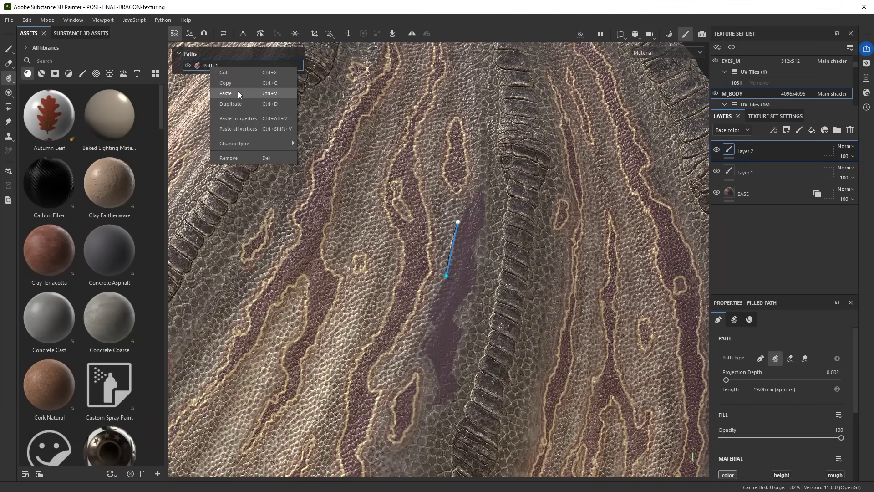
left_click(240, 130)
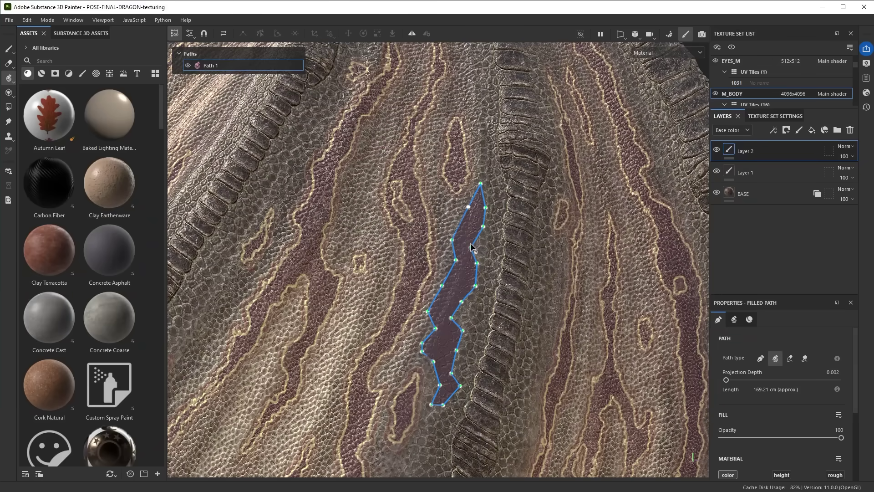
left_click(470, 247)
- Change the pasted path's type to Paint along path and set its brush size to 0.3
right_click(213, 70)
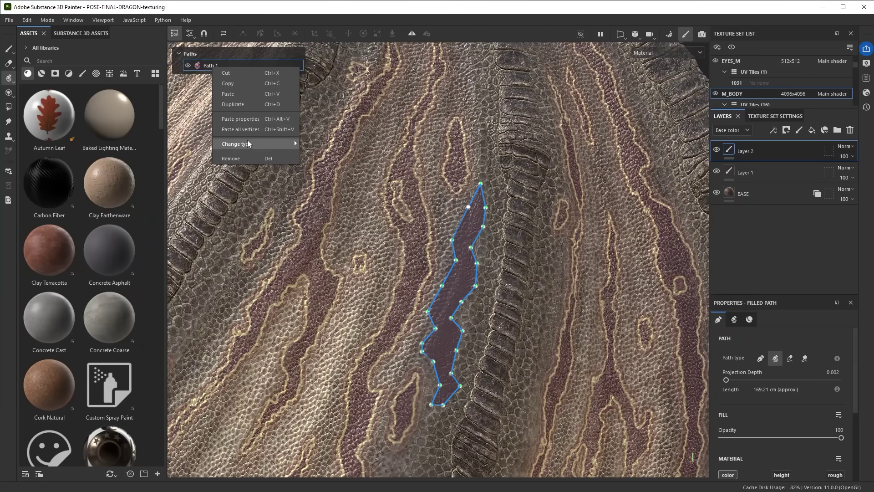
mouse_move(279, 146)
left_click(337, 144)
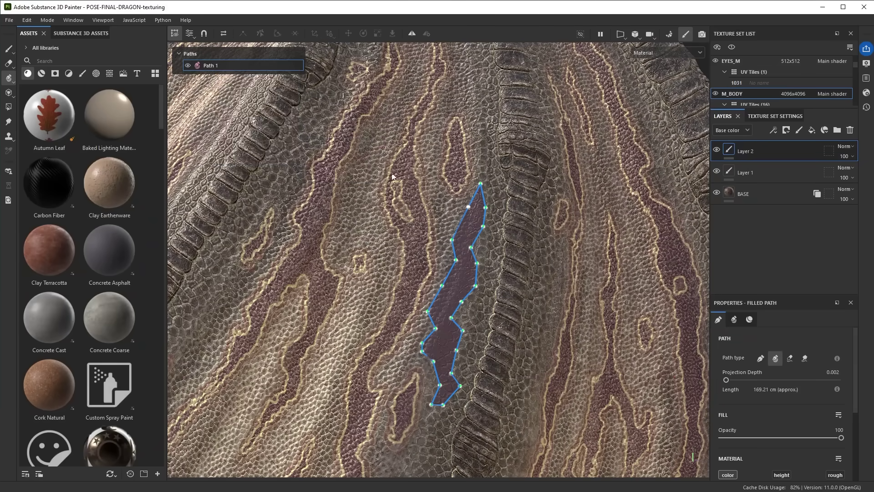
scroll(791, 447, "down", 1)
left_click_drag(739, 454, 734, 454)
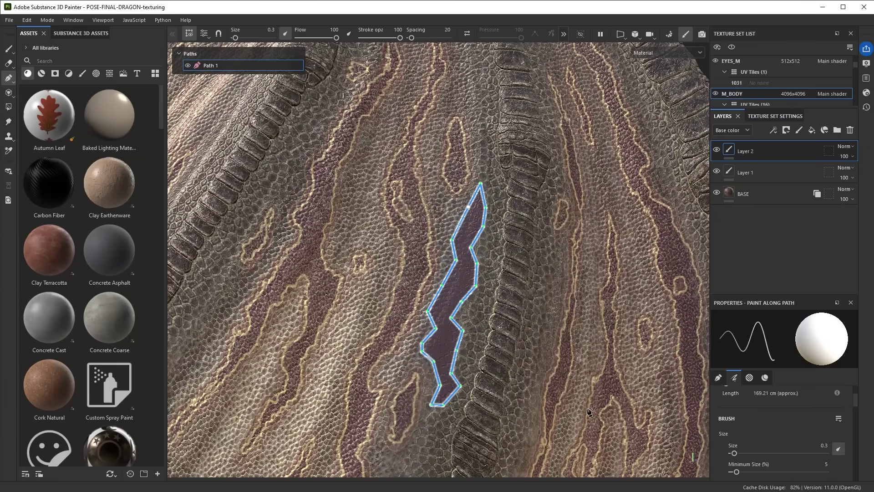
- Add a Warp filter to Layer 2 and set its source tiling to 0.5
left_click_drag(540, 405, 460, 241, "alt")
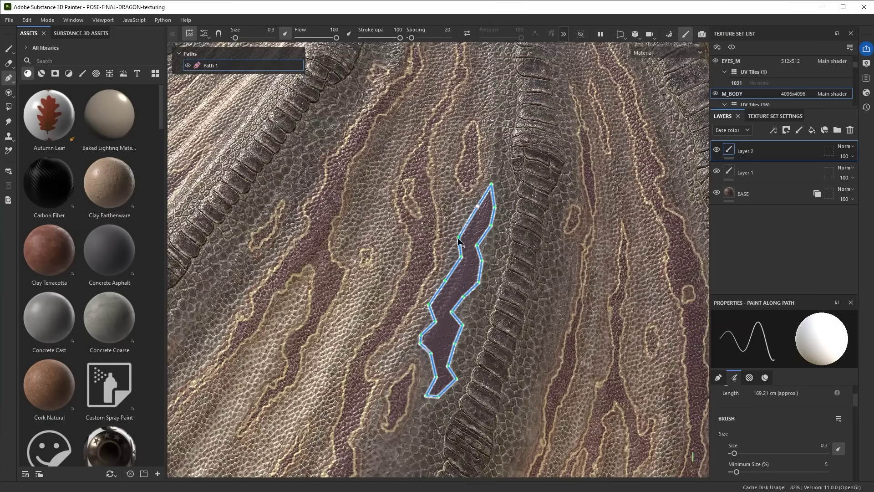
right_click(730, 151)
left_click(756, 414)
left_click(773, 357)
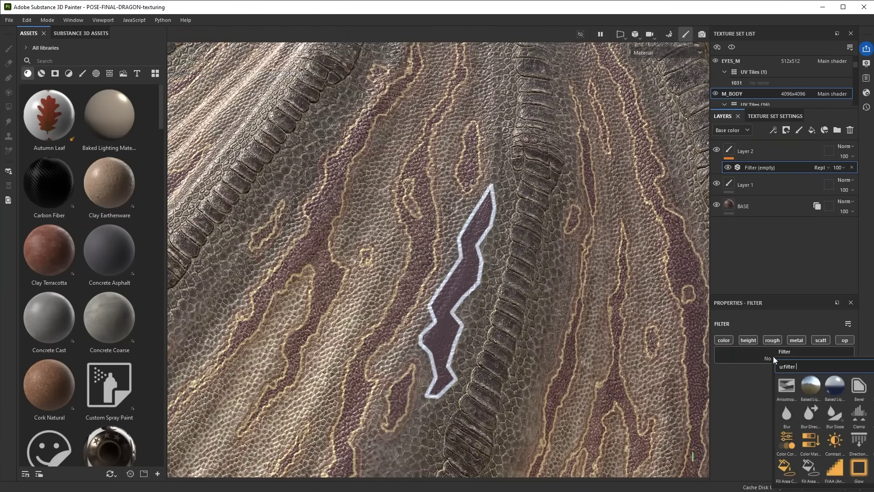
type("warp")
left_click(788, 388)
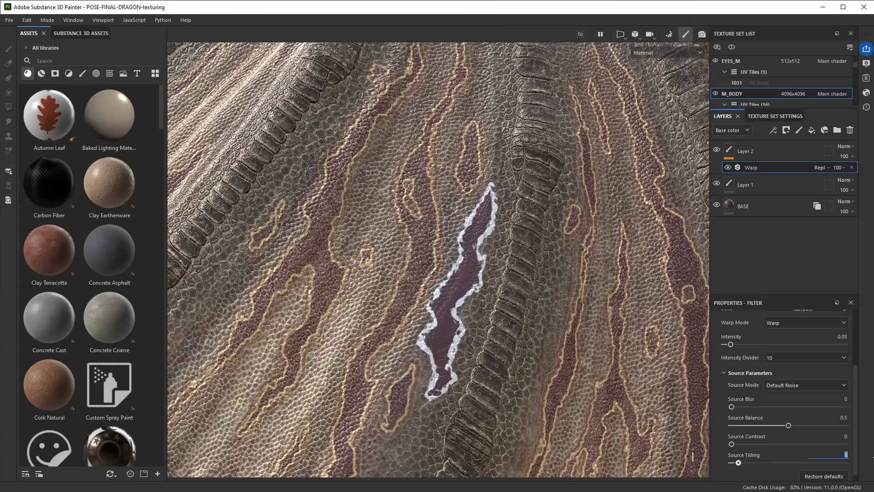
type("0.5")
key("Return")
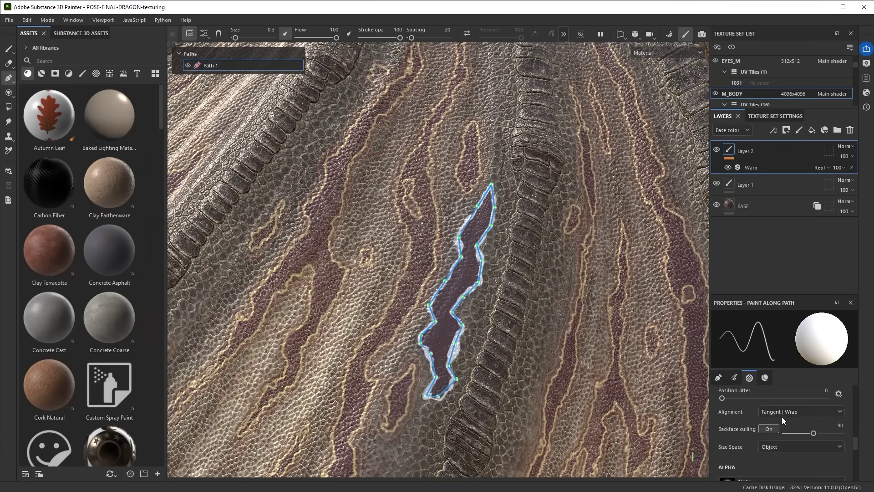
- Set the outline path's base color to a pale golden yellow matching the wing's existing outlines
scroll(782, 416, "down", 5)
left_click(765, 469)
left_click_drag(764, 470, 805, 491)
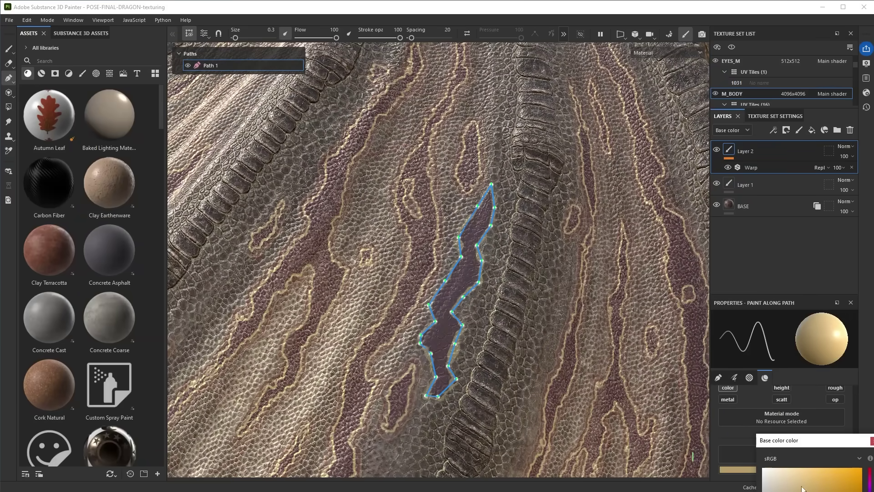
- Toggle the path display in the viewport to view the outlined marking without its path overlay
left_click(189, 34)
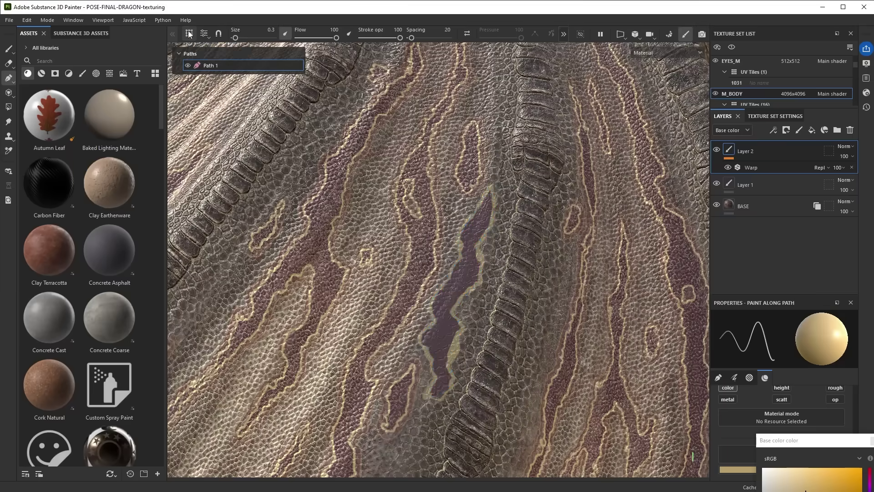
left_click(189, 34)
left_click(189, 33)
left_click(189, 34)
left_click(184, 32)
left_click(183, 33)
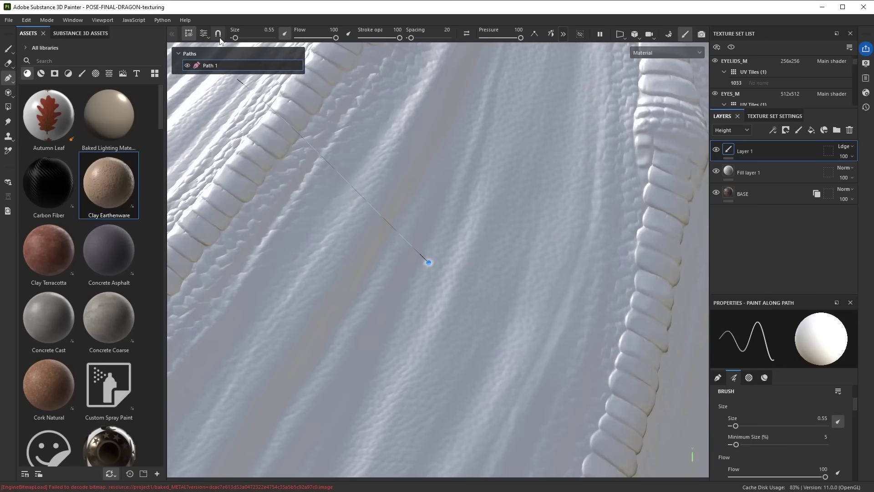
- Enable snapping to the mesh wireframe and set it to snap to vertices
left_click(219, 35)
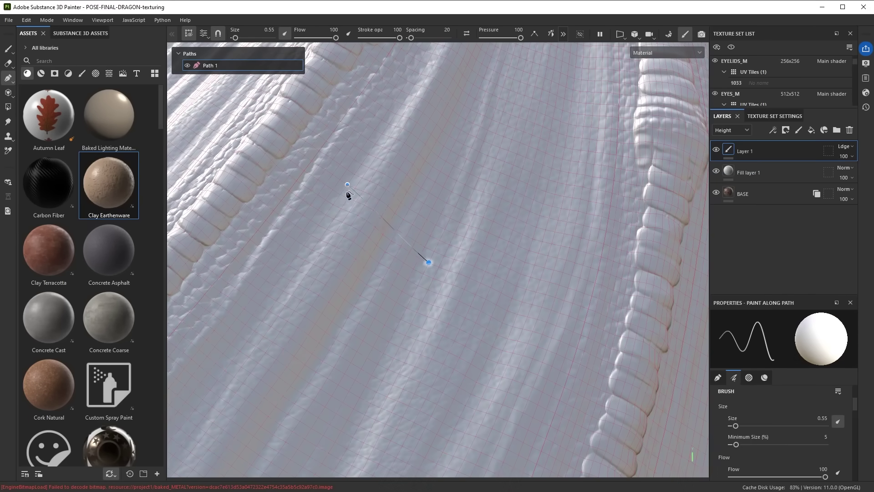
scroll(384, 255, "up", 3)
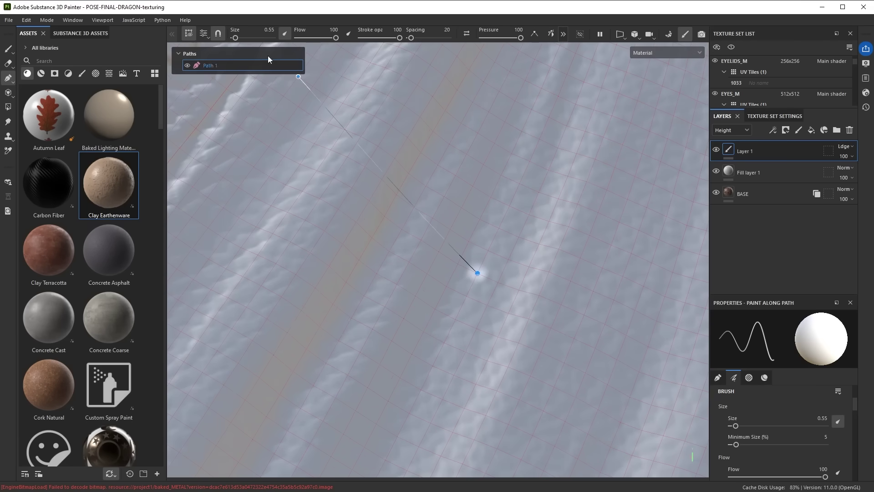
left_click(203, 35)
left_click(290, 243)
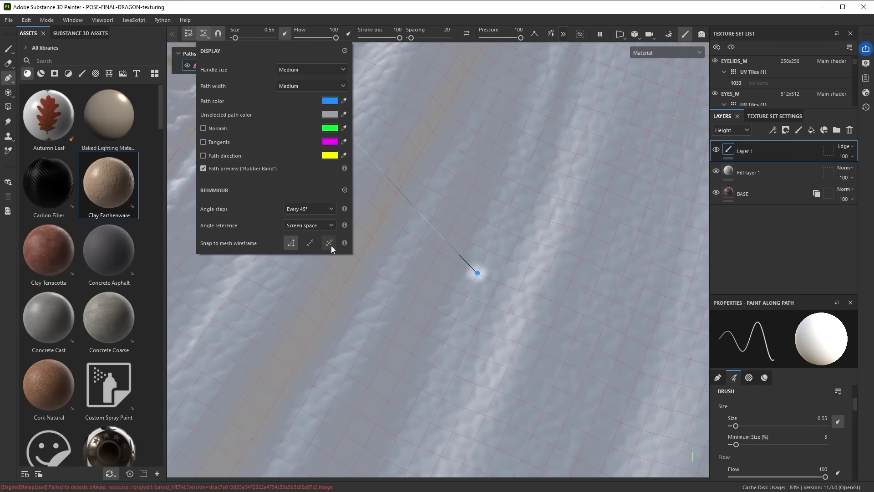
left_click(204, 34)
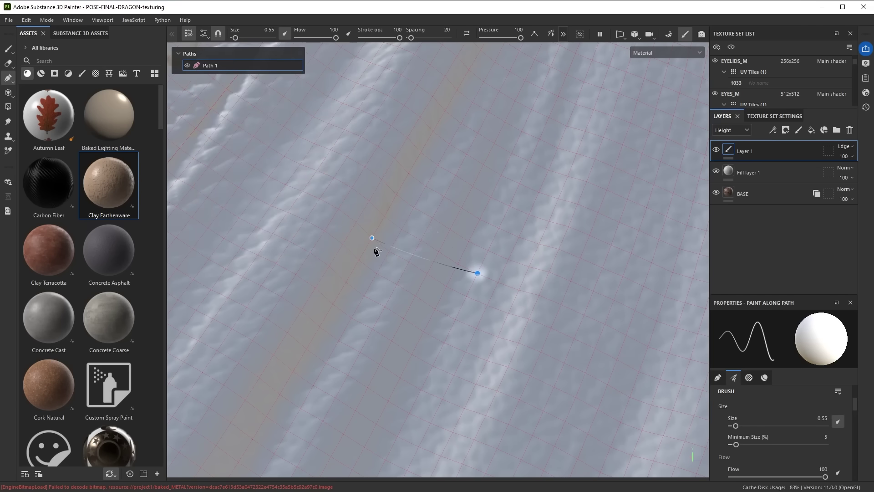
- Continue the path with six more points snapped to mesh vertices, forming an open C shape on the wing membrane
left_click(372, 238)
left_click(364, 295)
left_click(391, 340)
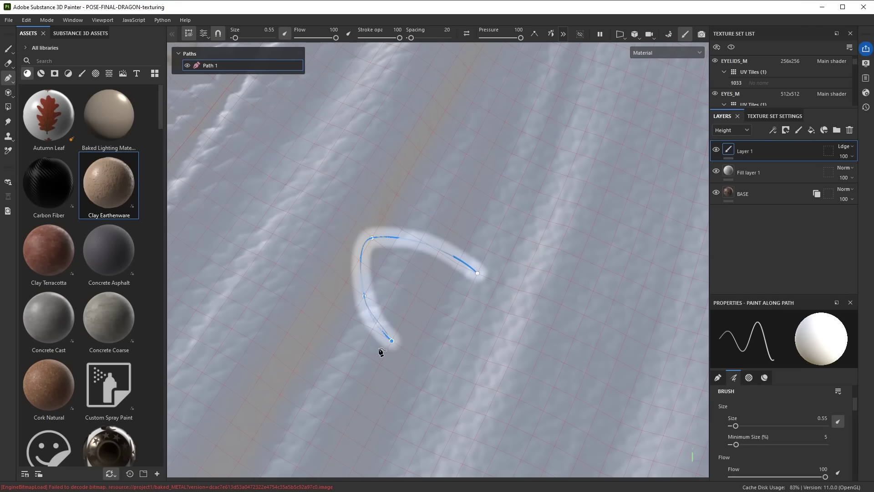
left_click(432, 365)
left_click(487, 360)
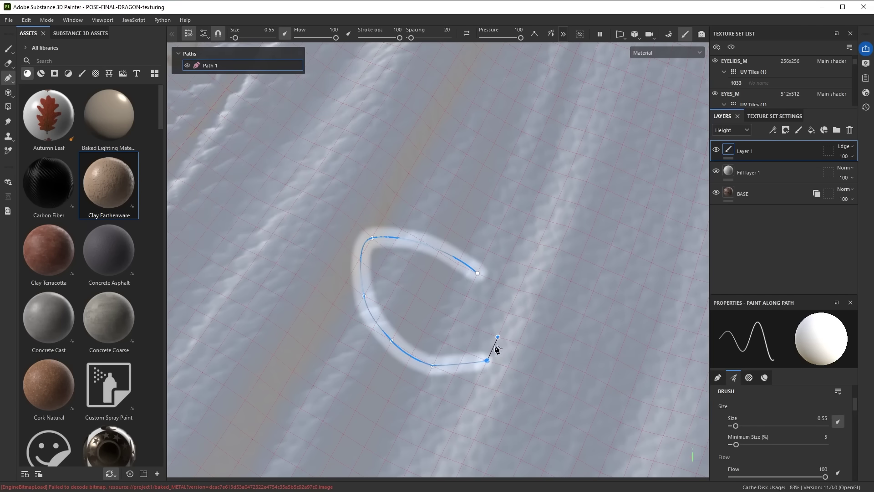
left_click(528, 318)
- Turn off wireframe snapping and end the C-shaped path without closing it
left_click(208, 36)
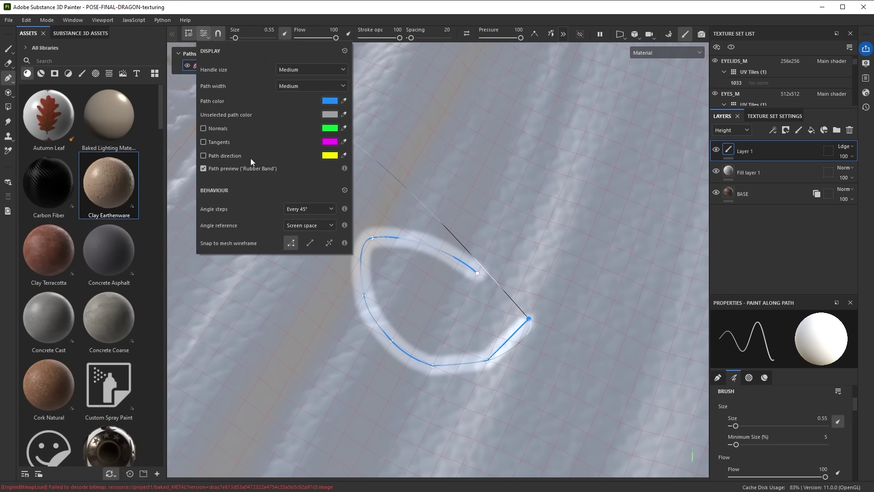
scroll(420, 204, "down", 1)
scroll(421, 205, "down", 1)
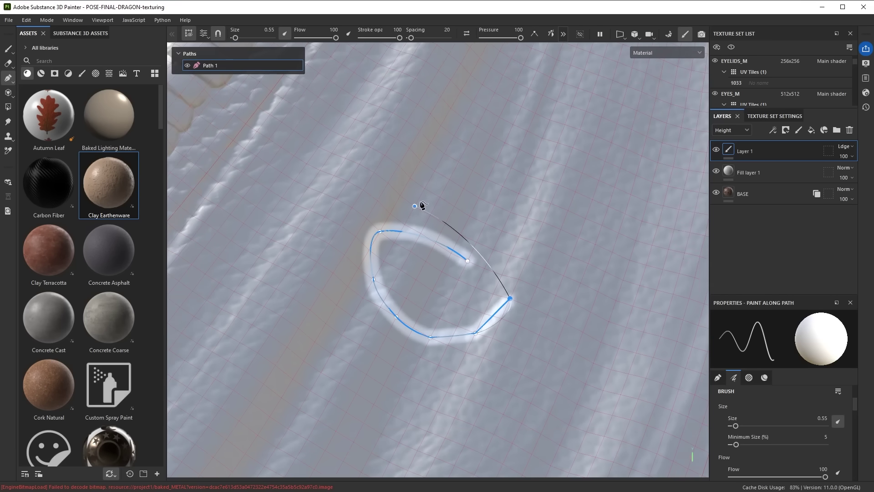
key("shift")
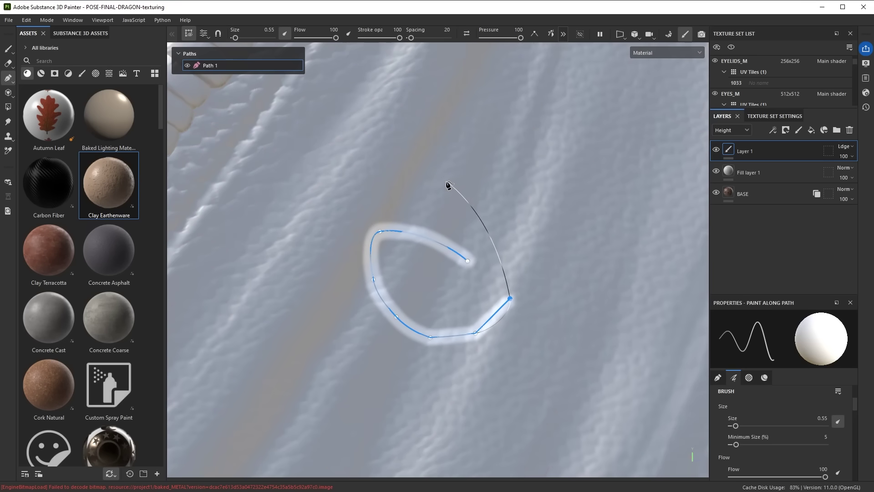
key("Escape")
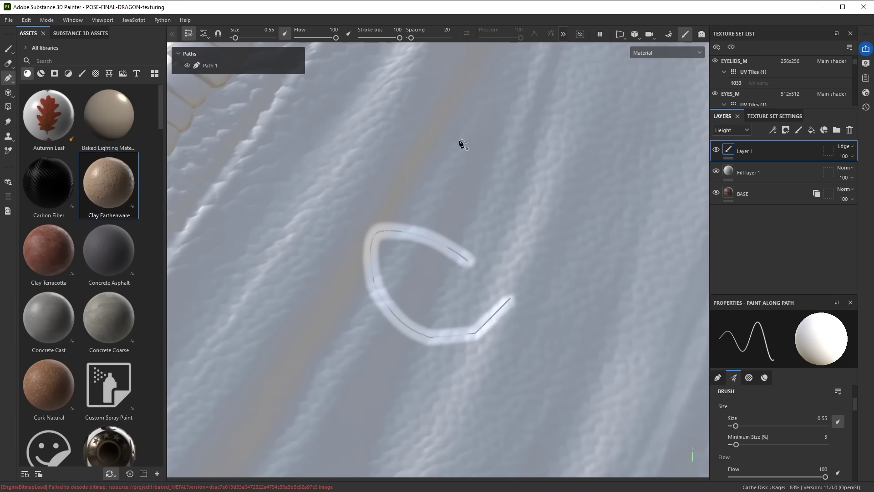
- Start a new path with one point near the open C-shaped stroke and preview an angle-snapped straight segment from it
mouse_move(463, 145)
left_mouse_down("alt")
mouse_move(507, 219)
mouse_move(514, 205)
left_mouse_up("alt")
left_click(516, 221)
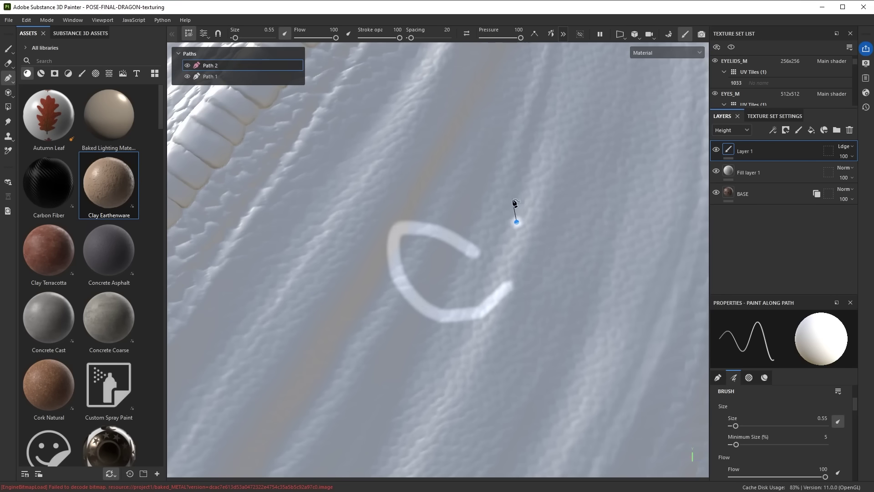
key("ctrl+shift")
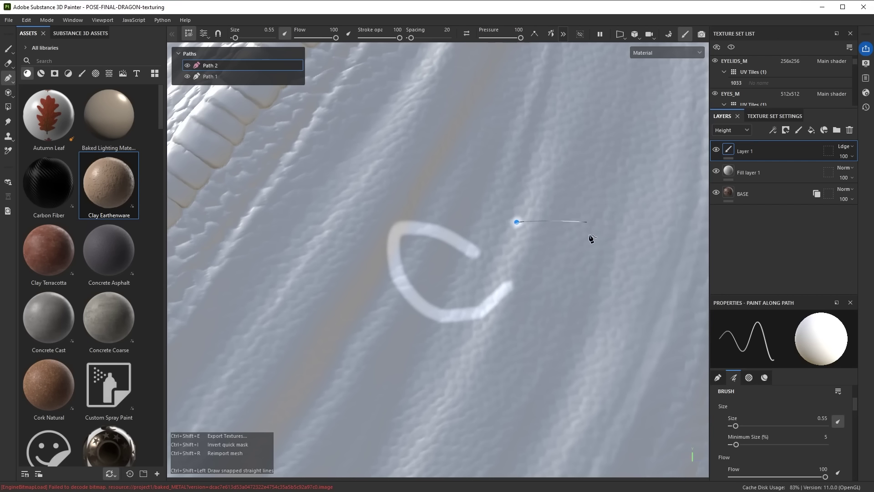
- Examine the available angle steps and the angle reference setting for snapped path segments in the path tool's behaviour settings
left_click(201, 37)
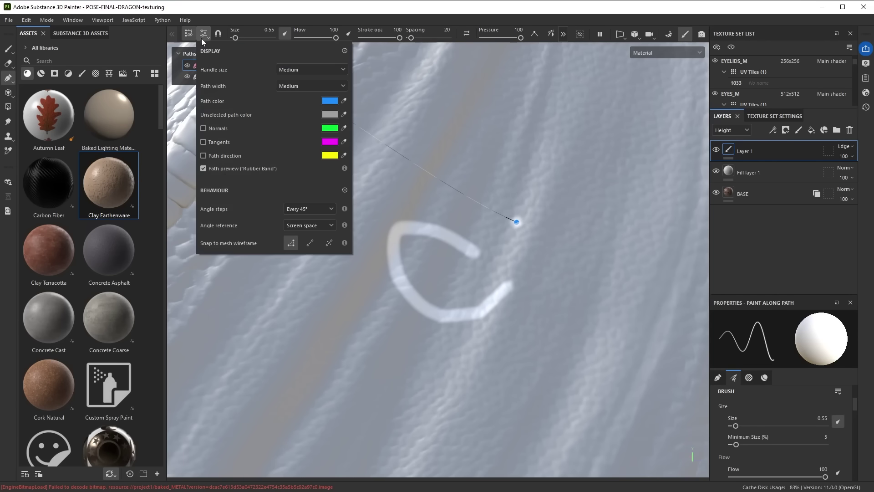
left_click(296, 211)
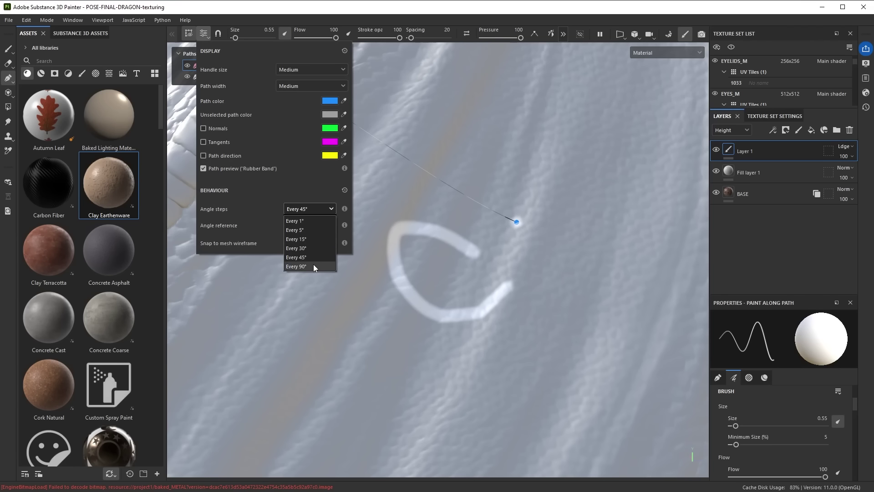
left_click(260, 228)
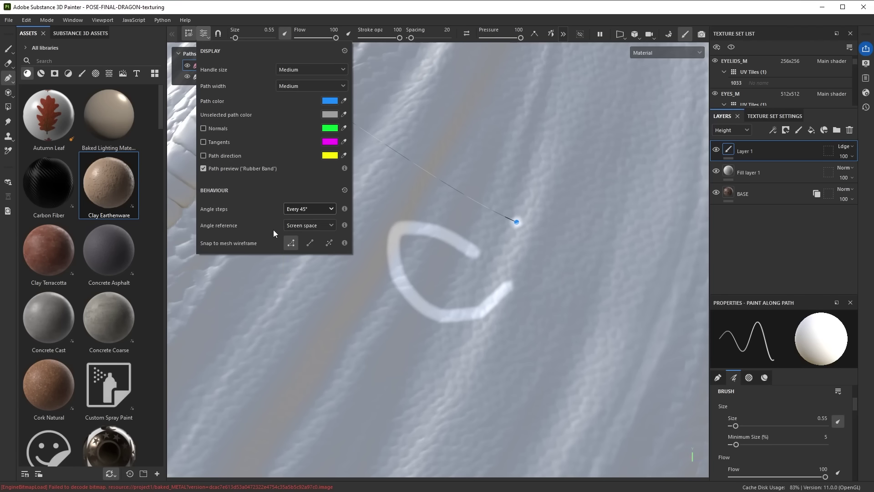
left_click(321, 225)
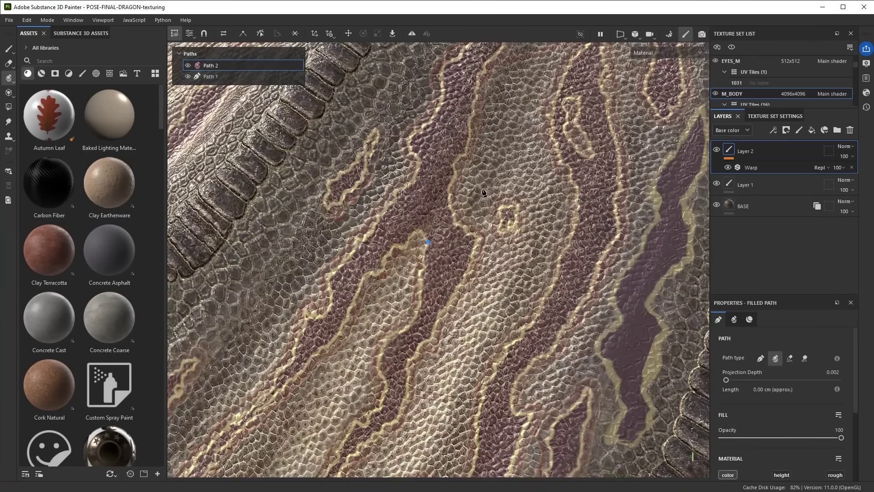
- Draw a closed hexagonal filled path across the wing markings, using straight segments snapped to 45° angle steps
left_click(540, 241)
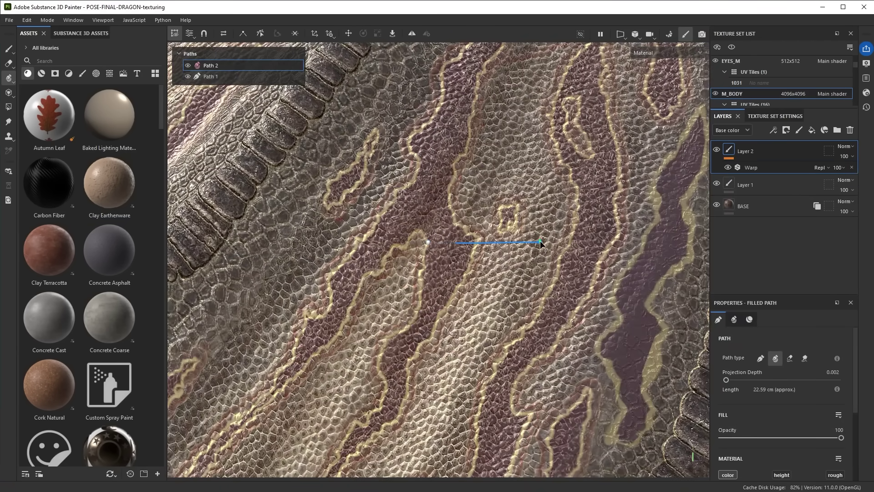
left_click(630, 329)
left_click(559, 401)
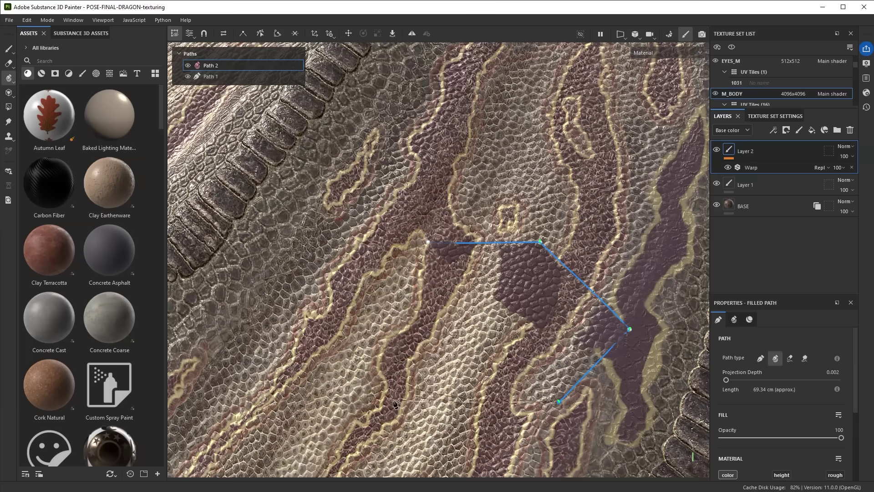
left_click(397, 400)
left_click(330, 332)
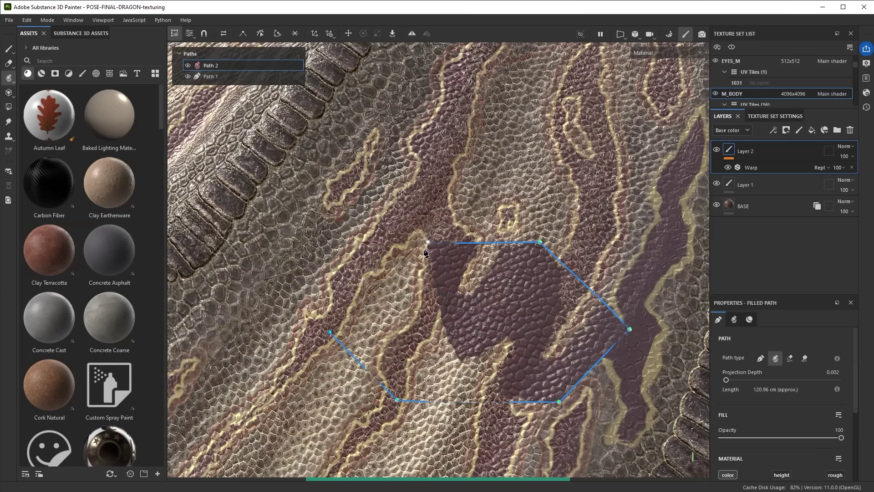
left_click(421, 241)
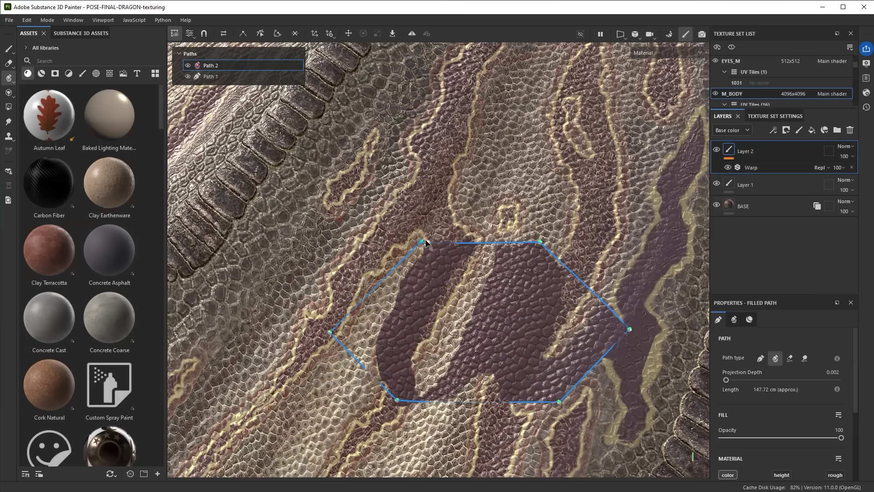
left_click(428, 242)
- Reposition the hexagonal path's two upper corner points with the move manipulator
scroll(434, 298, "down", 3)
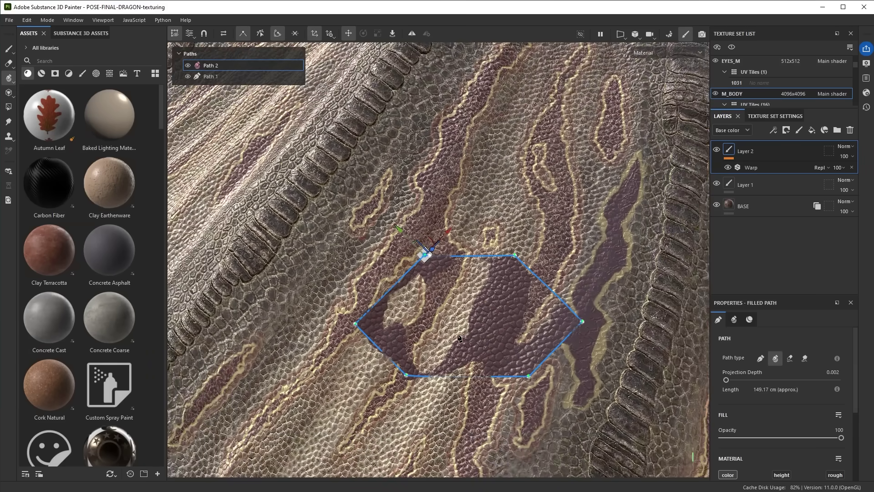
left_click_drag(464, 354, 559, 349, "alt")
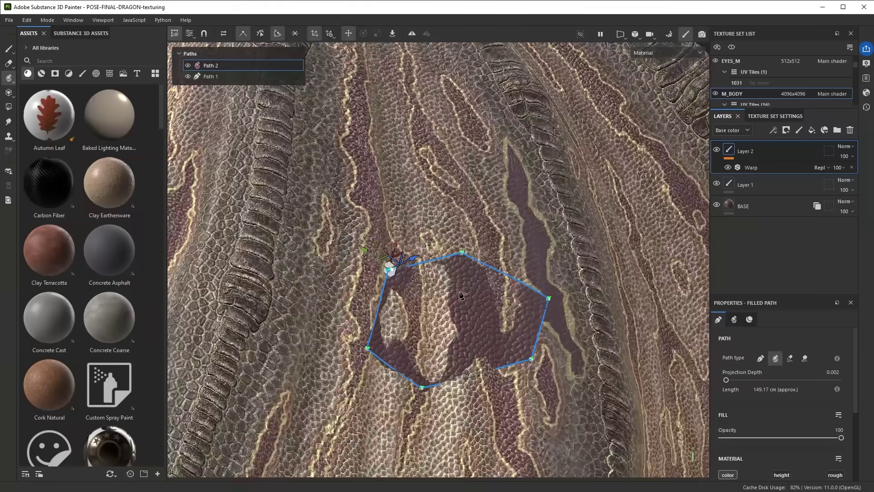
left_click_drag(430, 250, 568, 302, "alt")
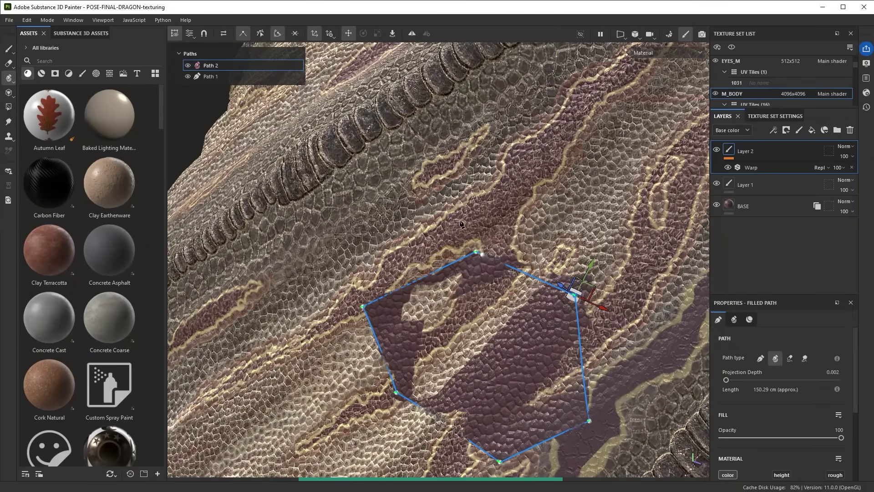
left_click(475, 254)
left_click_drag(475, 253, 457, 258, "alt")
- Add the hexagonal path's remaining corner points to the selection so that all its points are selected together
left_click_drag(449, 313, 421, 336, "alt")
left_click(354, 321, "shift")
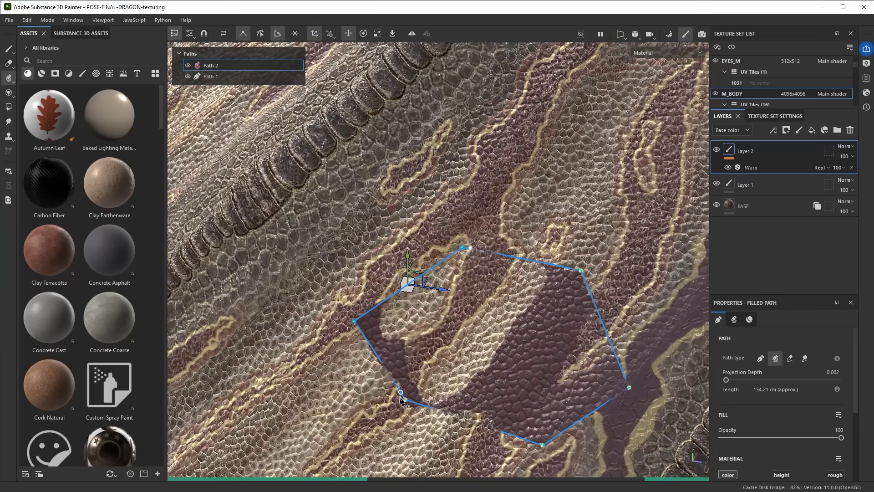
left_click(405, 402, "shift")
left_click(541, 445, "shift")
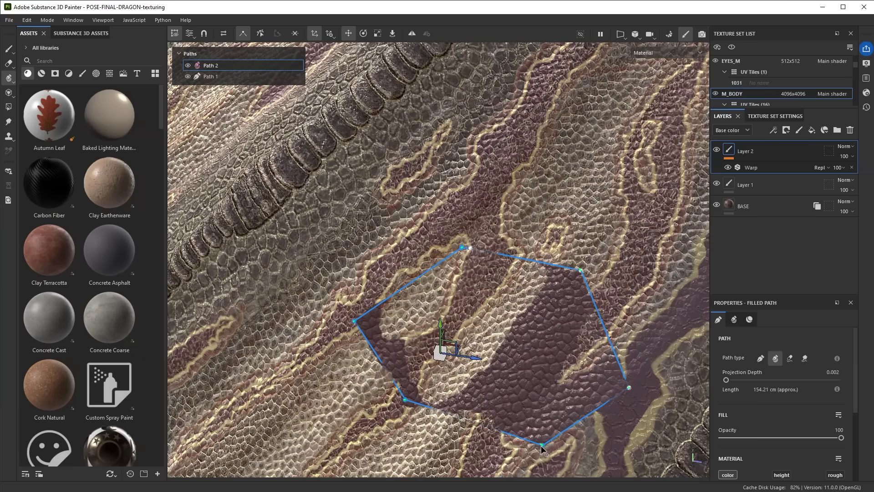
left_click(628, 388, "shift")
left_click(582, 270, "shift")
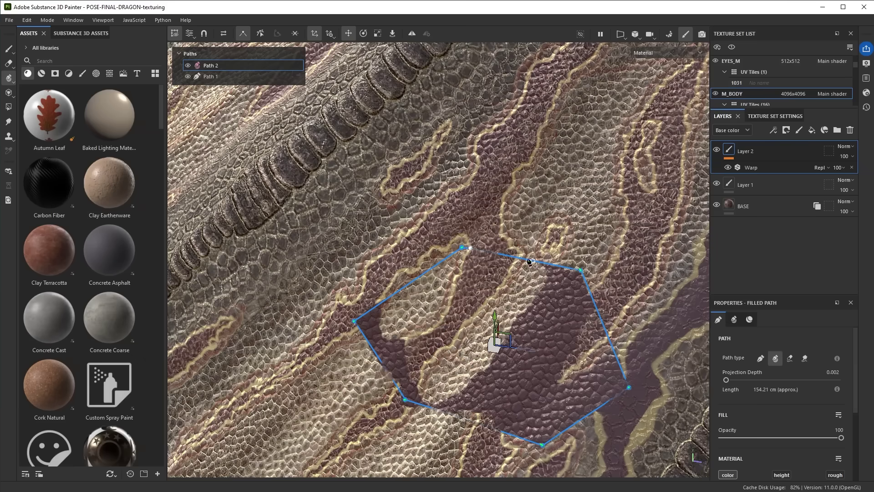
- Move all the selected points of the hexagonal filled path together relative to the wing surface, using the move manipulator
left_click_drag(492, 324, 509, 269, "alt")
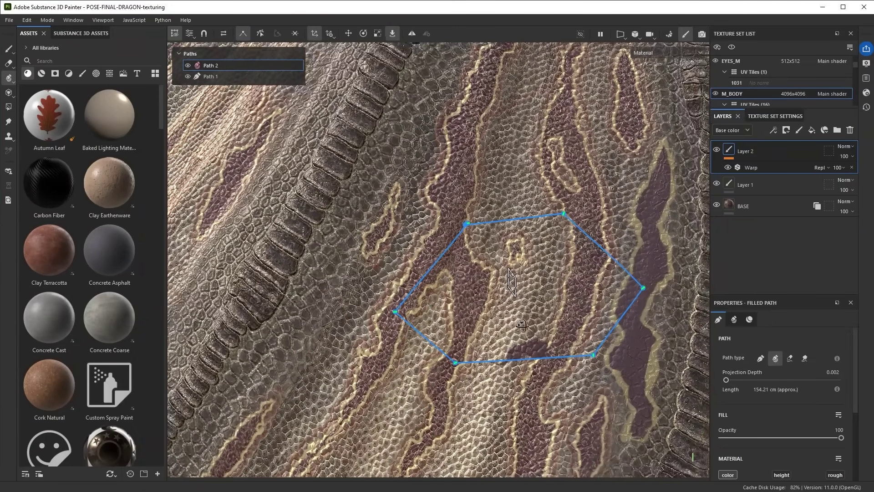
key("w")
left_click_drag(517, 336, 545, 327, "alt")
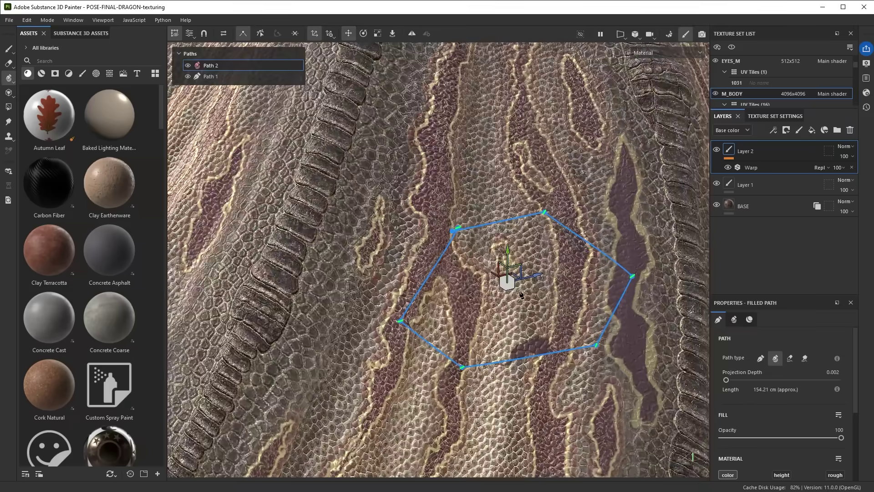
left_click_drag(521, 294, 380, 360, "alt")
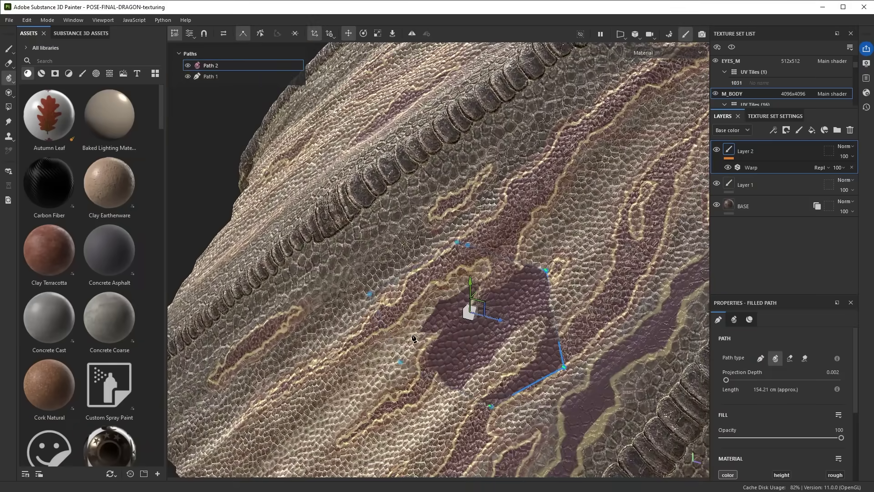